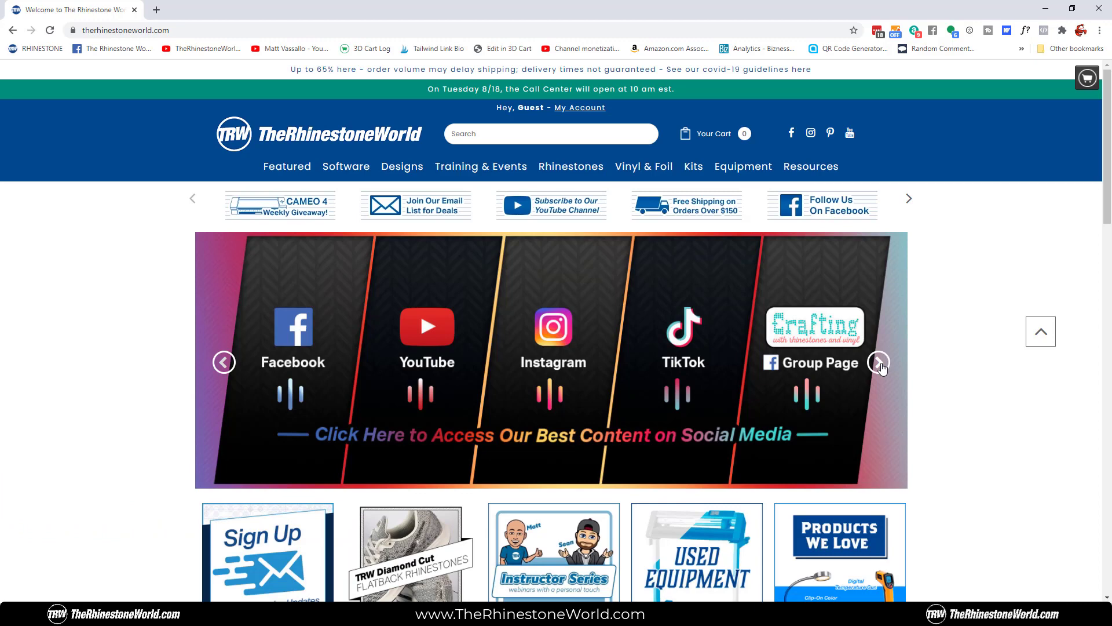
Search the store for "baseball rhinestone", open the Baseball Rhinestone Decal SVG product and check its recommended import size
left_click(879, 362)
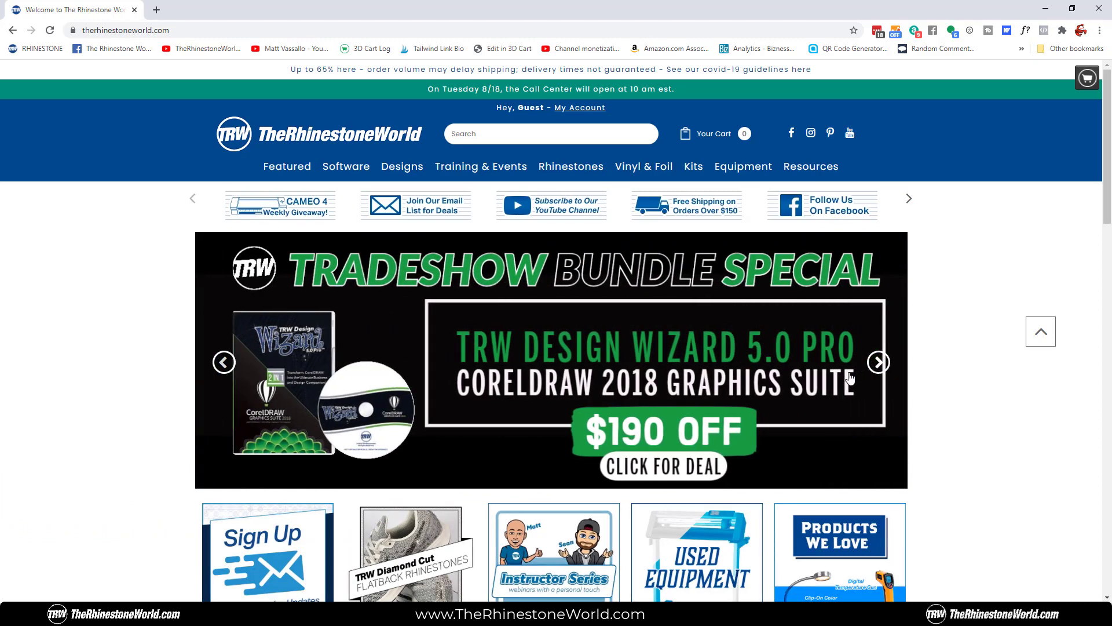
left_click(577, 134)
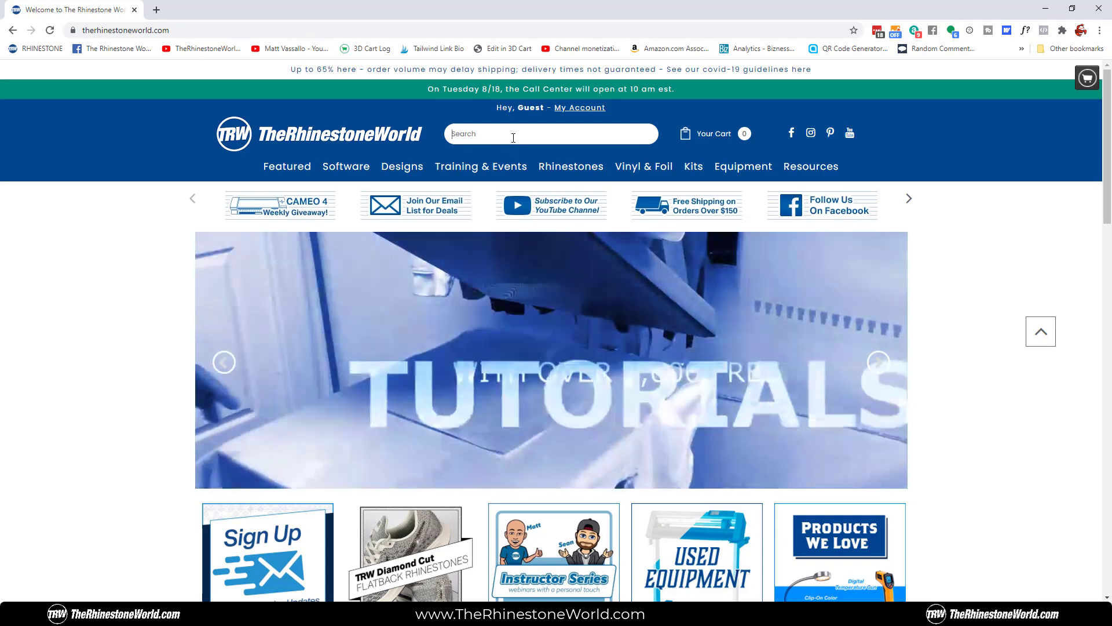
type("baseball")
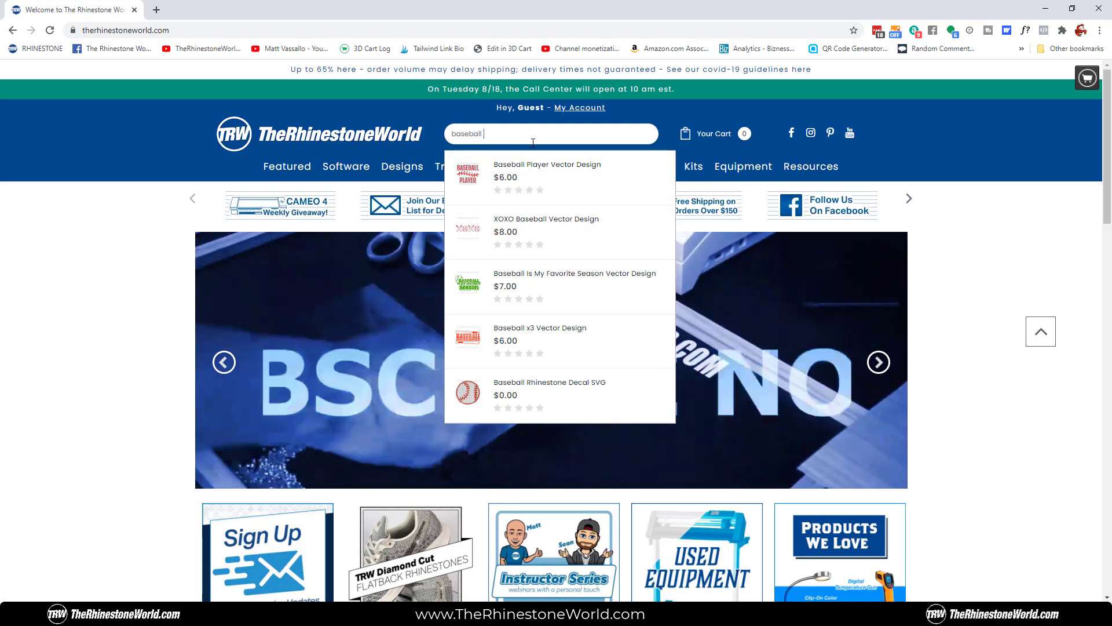
type(" rhinestone")
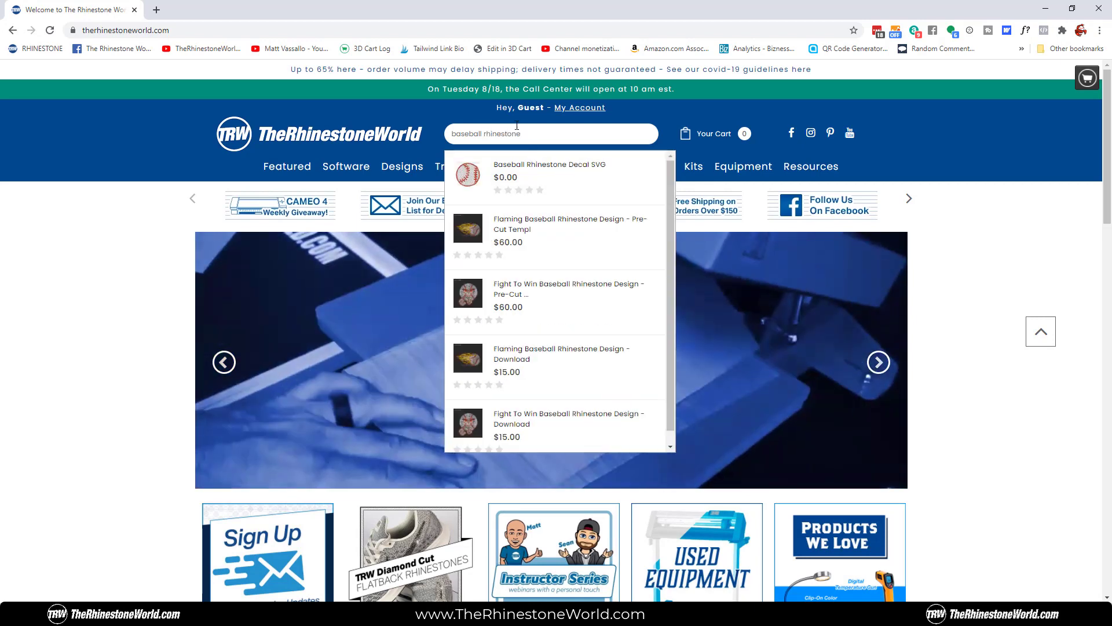
left_click(554, 170)
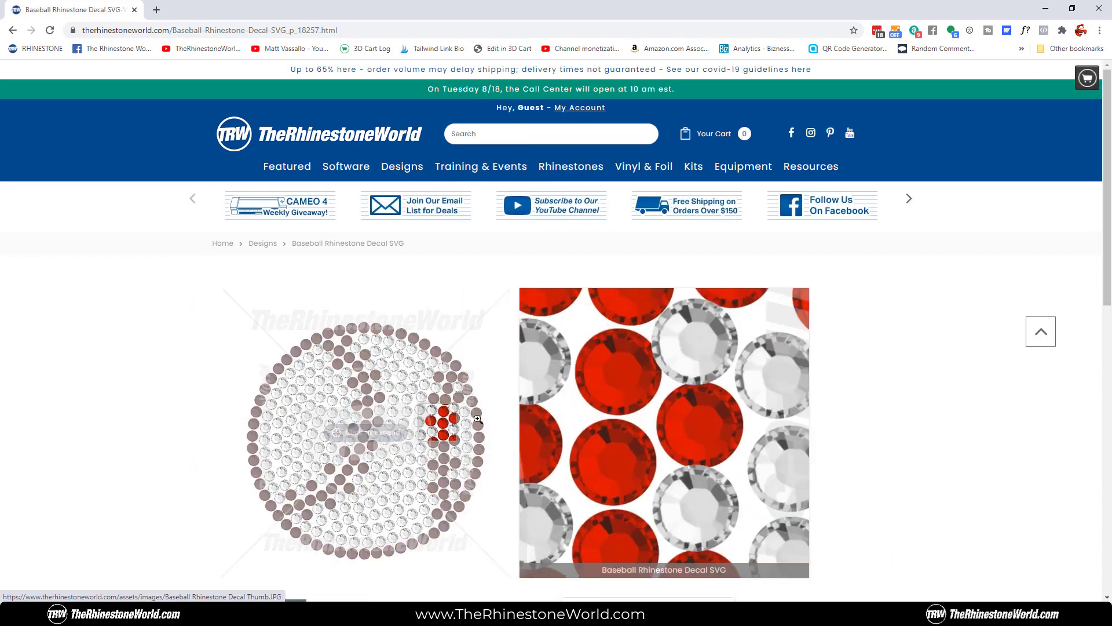
scroll(720, 435, "down", 1)
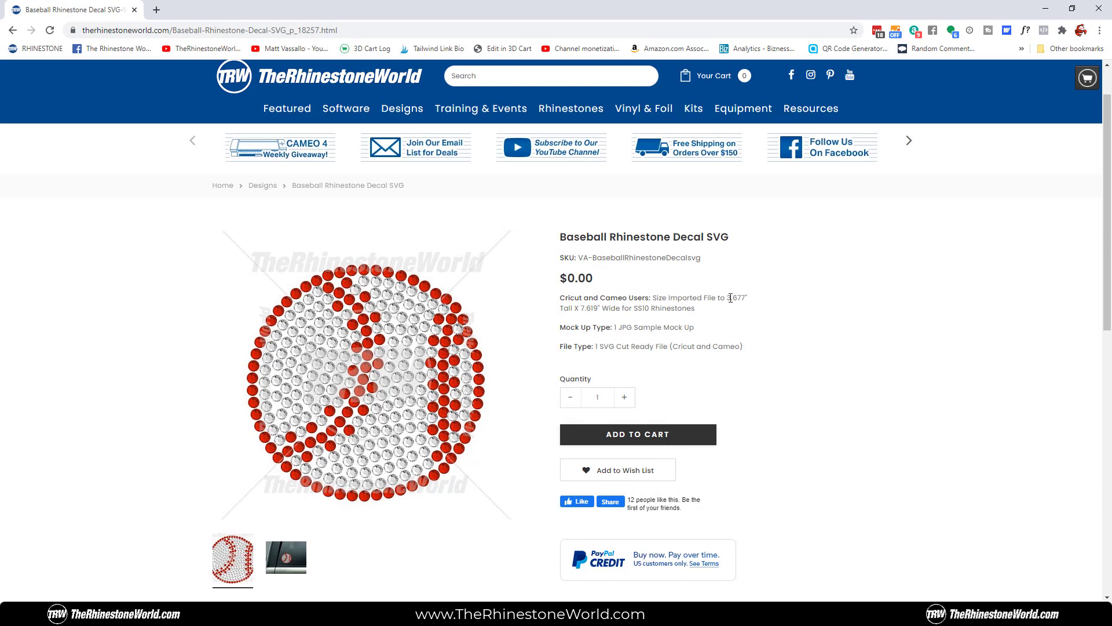
left_click_drag(727, 297, 748, 299)
Switch to Cricut Design Space and upload "Baseball Rhinestone Decal Cricut SVG (1)" from Downloads, saving it under its existing name
key("alt+Tab")
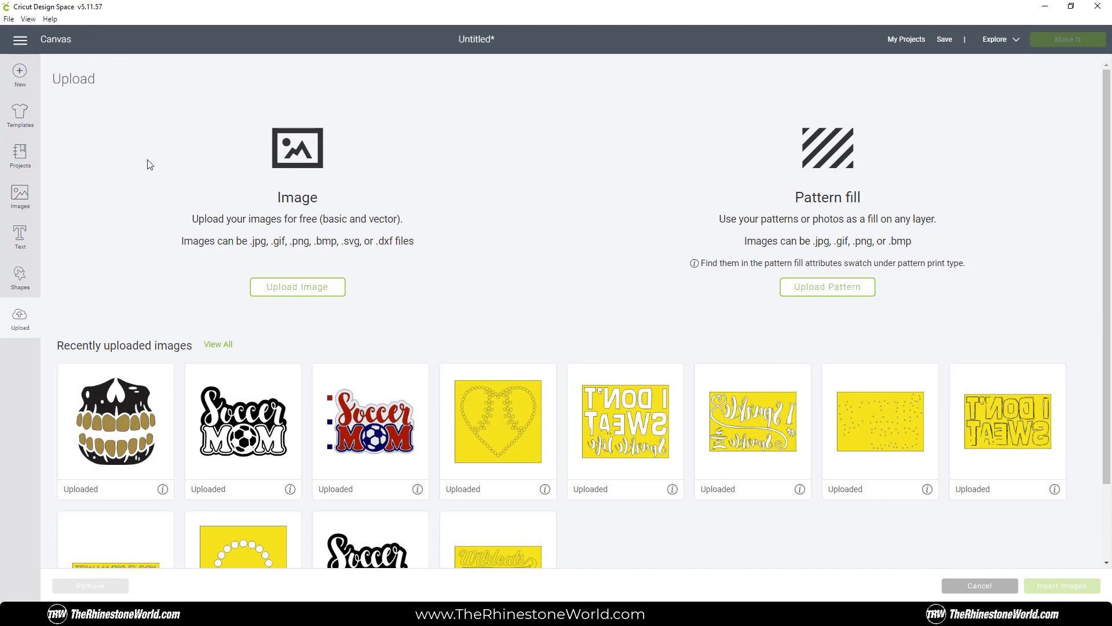
left_click(25, 327)
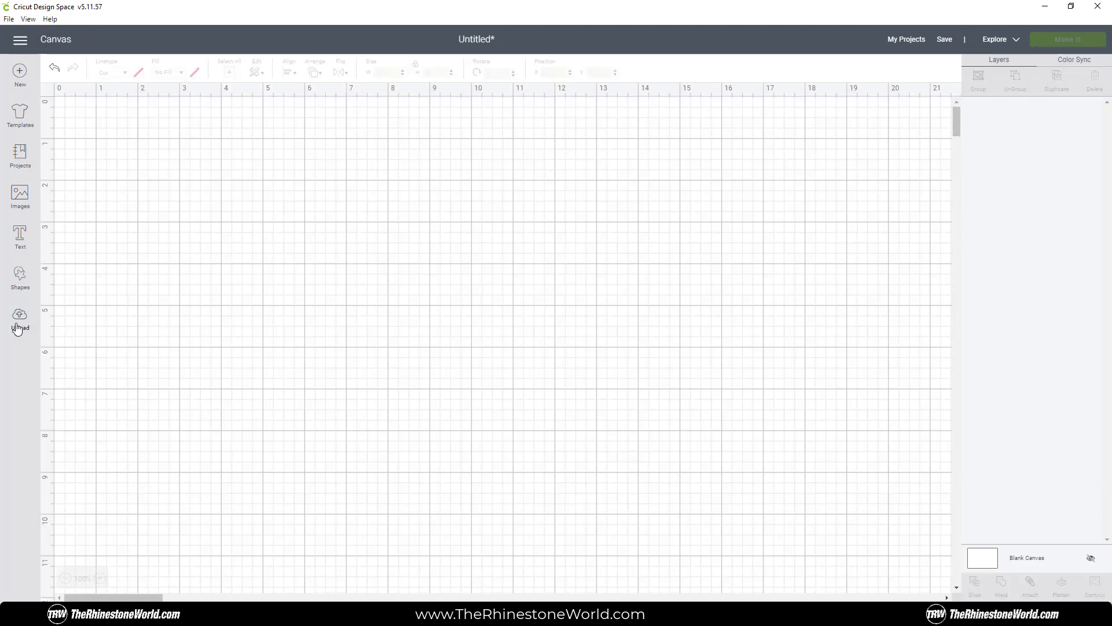
left_click(22, 326)
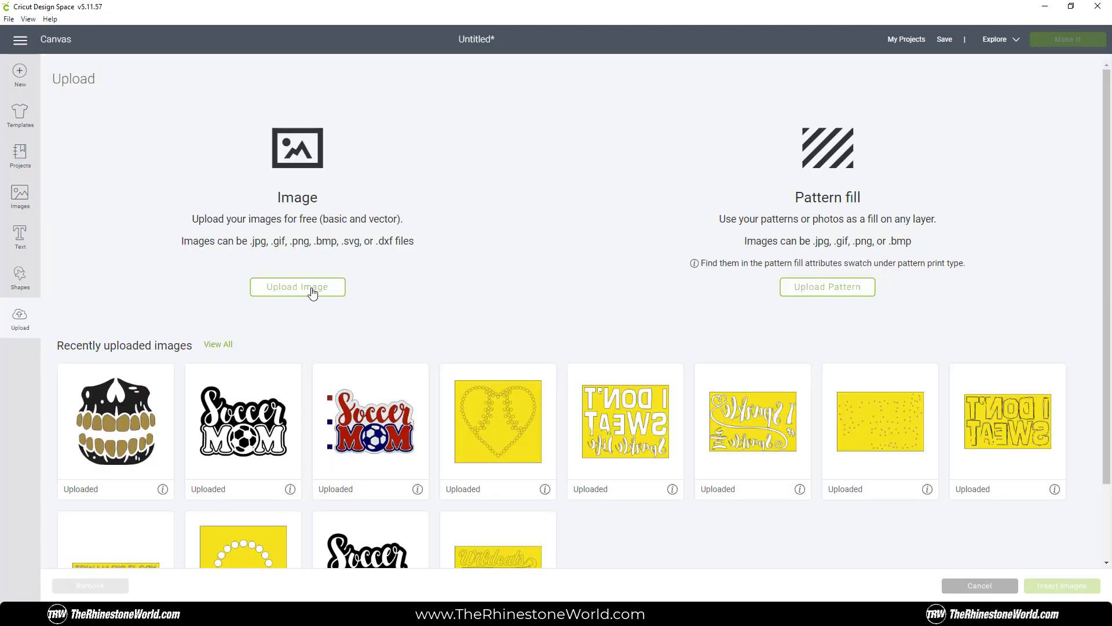
left_click(313, 292)
left_click(579, 321)
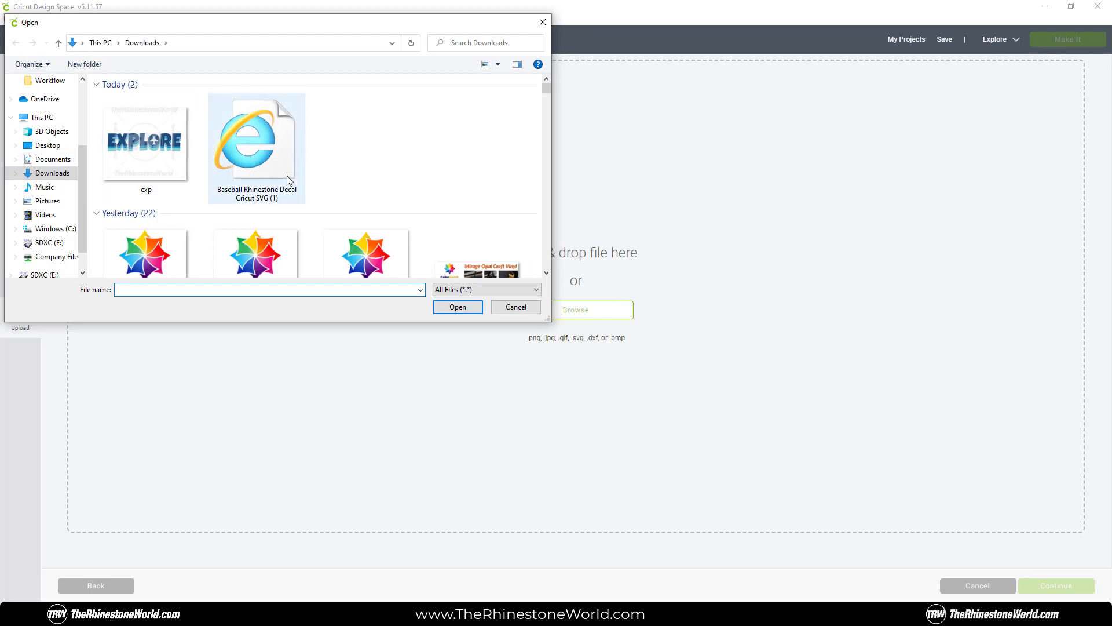
left_click(258, 154)
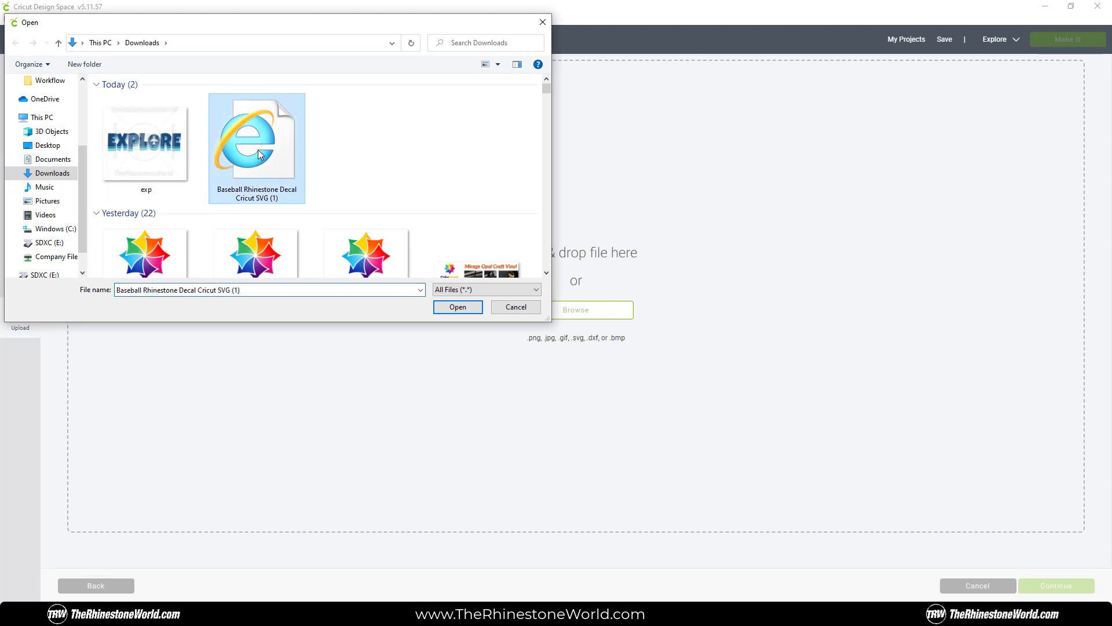
left_click(458, 307)
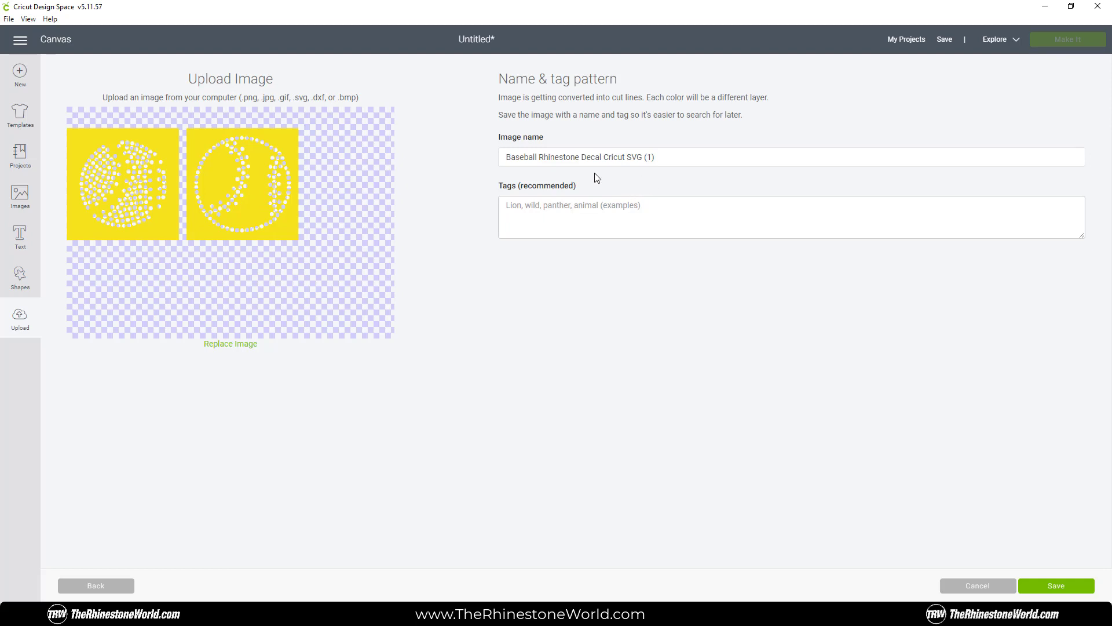
left_click(1053, 588)
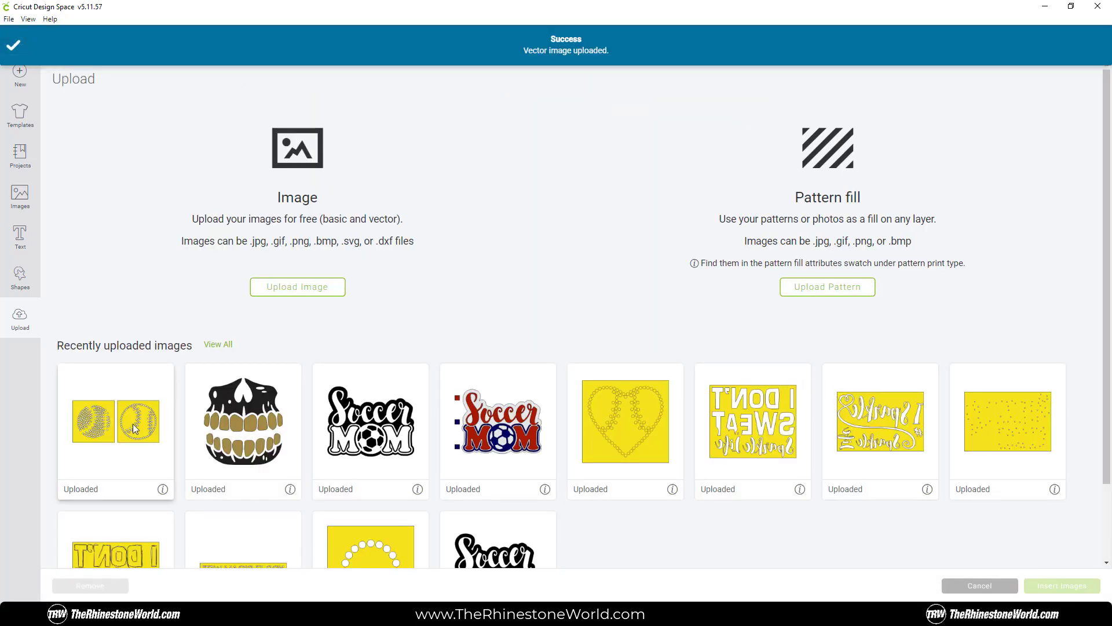
Insert the uploaded baseball rhinestone image on the canvas and set its width to 7 inches
left_click(133, 425)
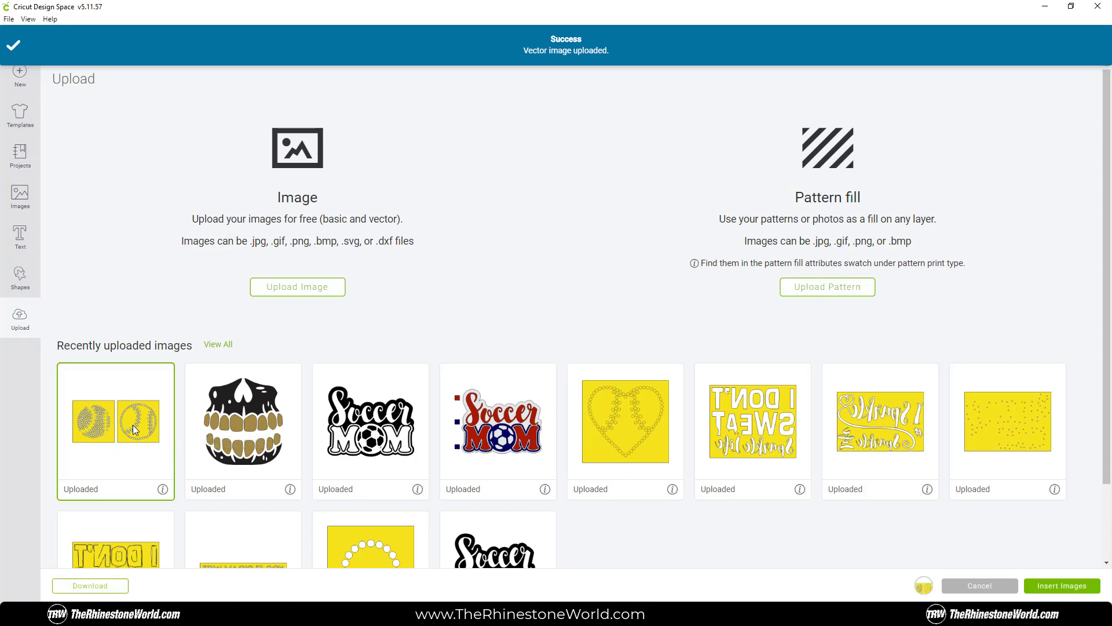
left_click(1081, 587)
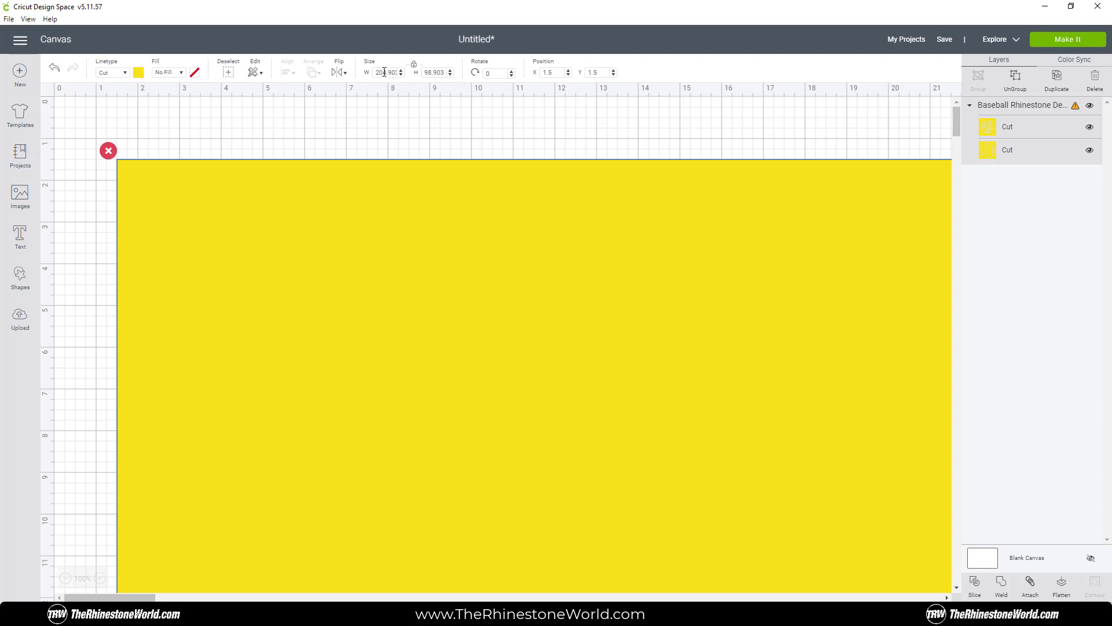
left_click_drag(376, 73, 417, 77)
type("7")
key("Return")
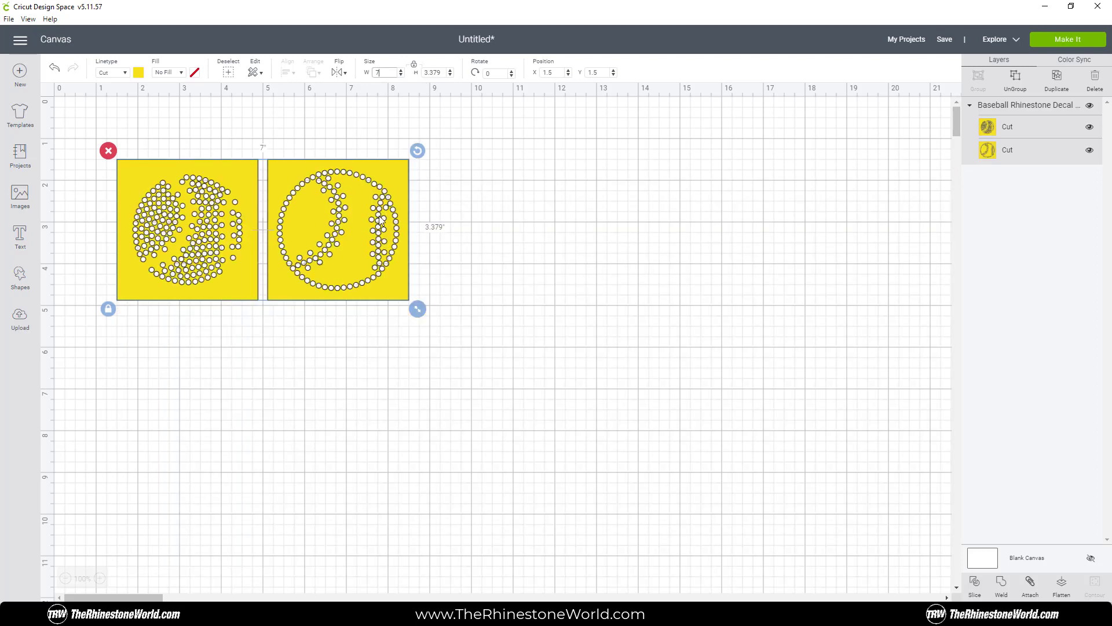
Move the design near the canvas origin, about X 0.2 and Y 0.1, and ungroup it into separate templates
left_click_drag(363, 231, 362, 200)
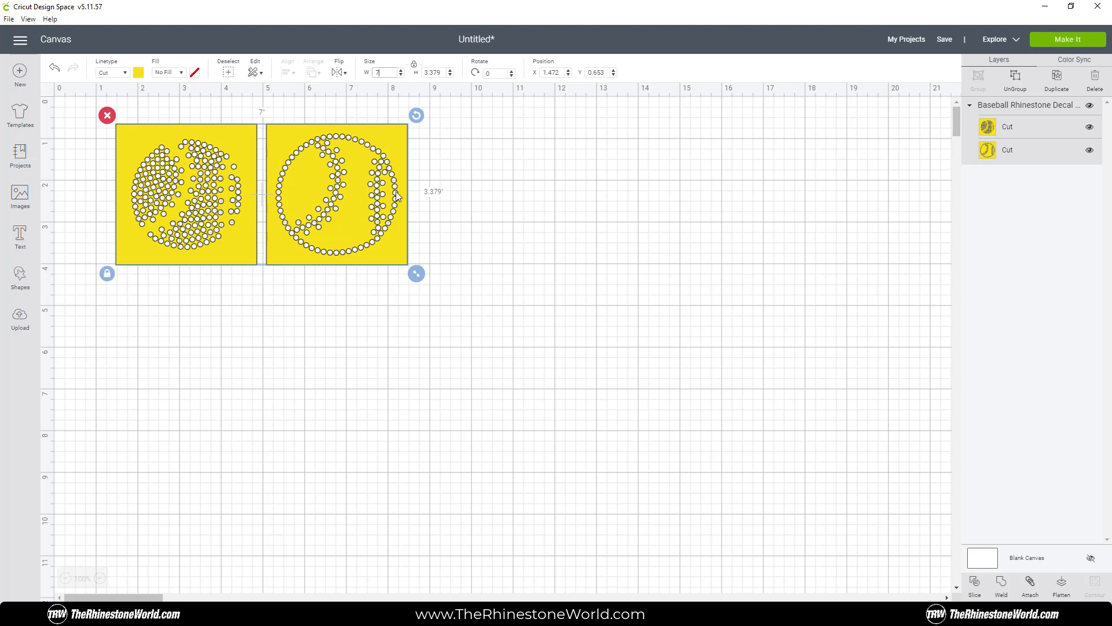
left_click_drag(383, 215, 407, 221)
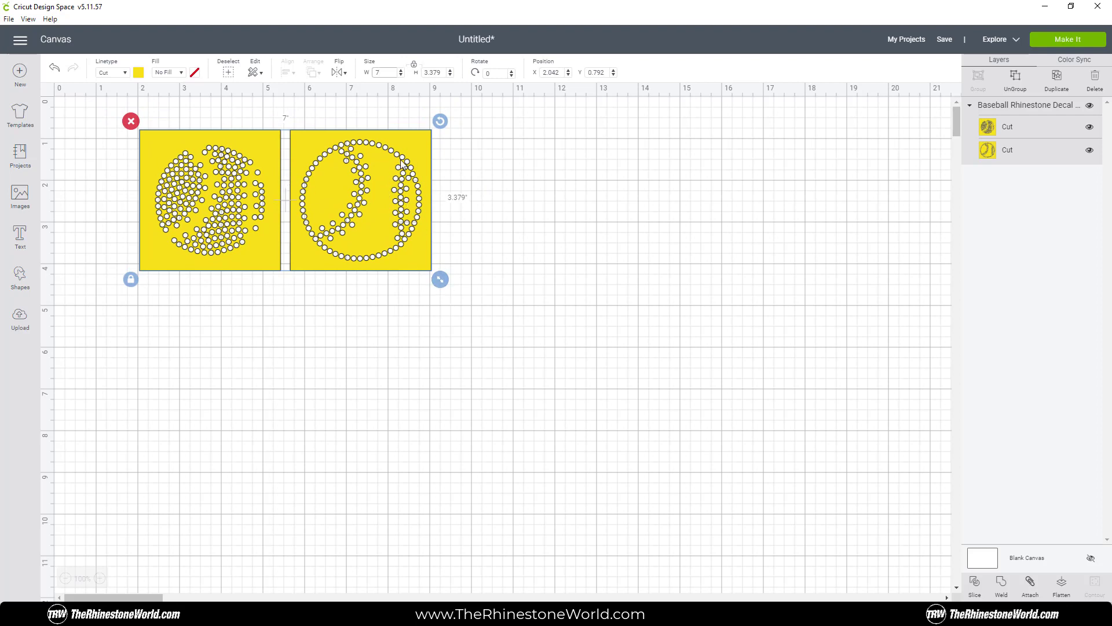
left_click_drag(399, 196, 322, 167)
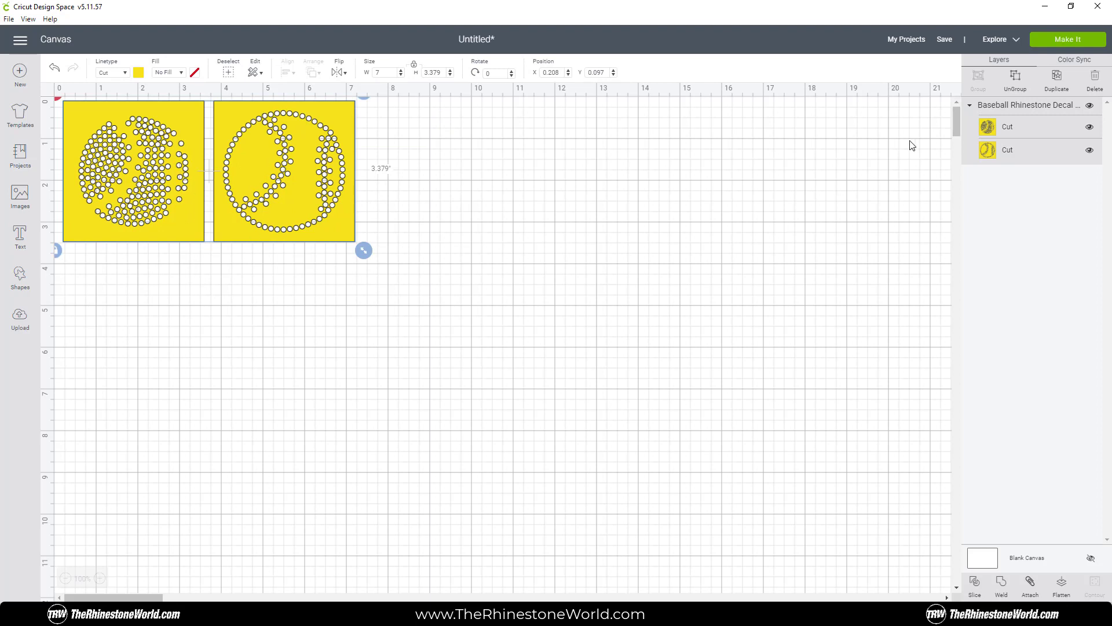
left_click(1015, 92)
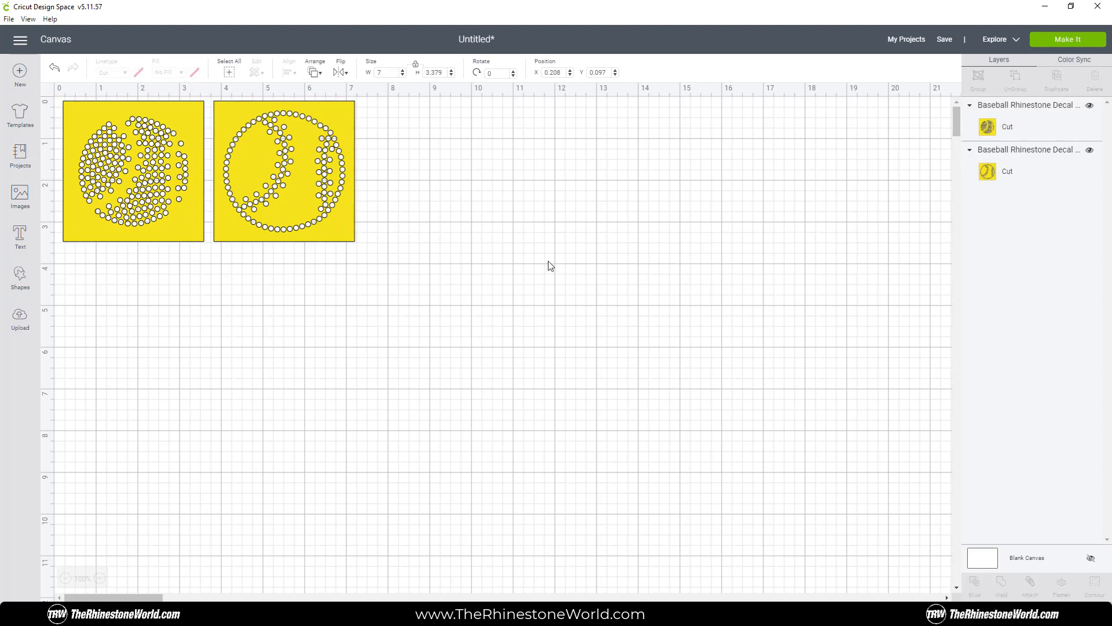
Try moving the two ungrouped baseball templates apart and undo the moves
left_click_drag(164, 221, 164, 298)
left_click(298, 214)
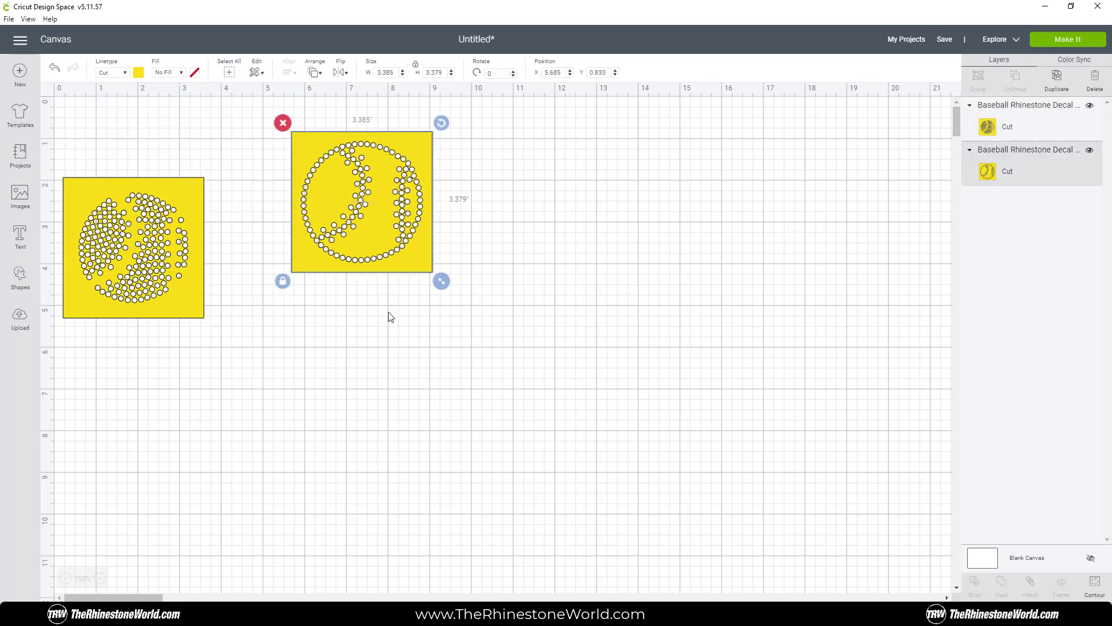
left_click(388, 312)
key("ctrl+z")
Isolate a single circle of the baseball fill template with Contour to check its size, and restore all contours
left_click(168, 216)
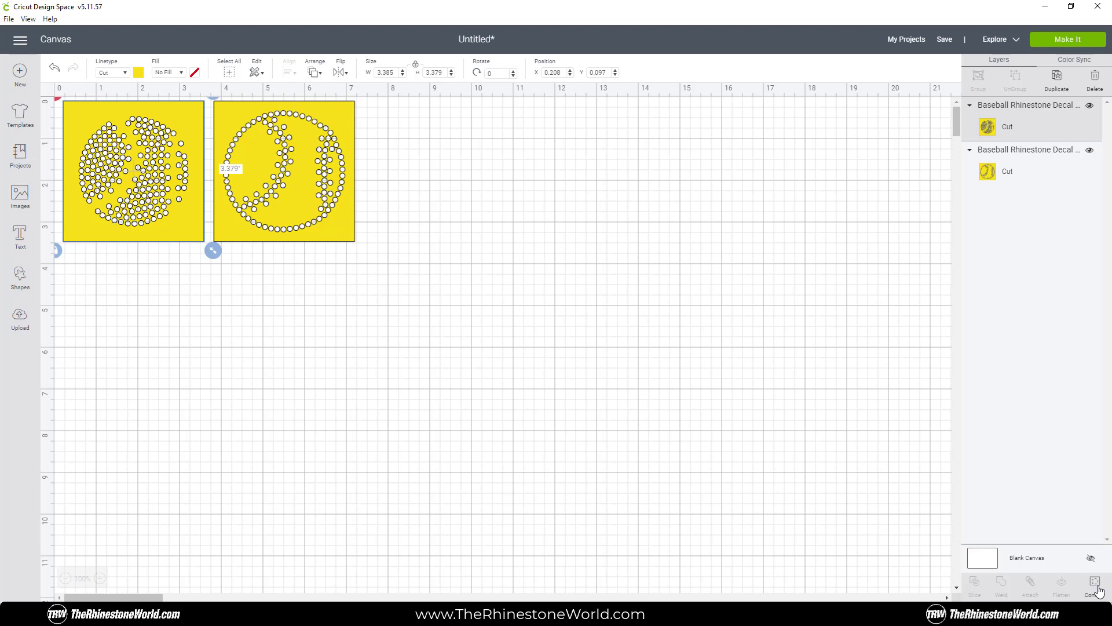
left_click(1097, 587)
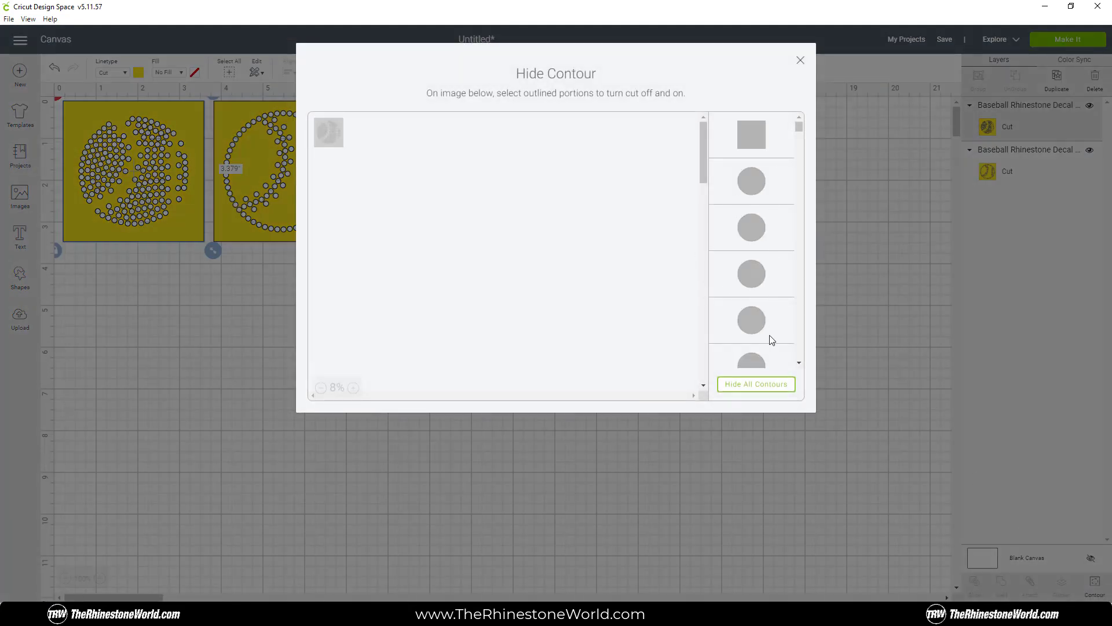
left_click(751, 388)
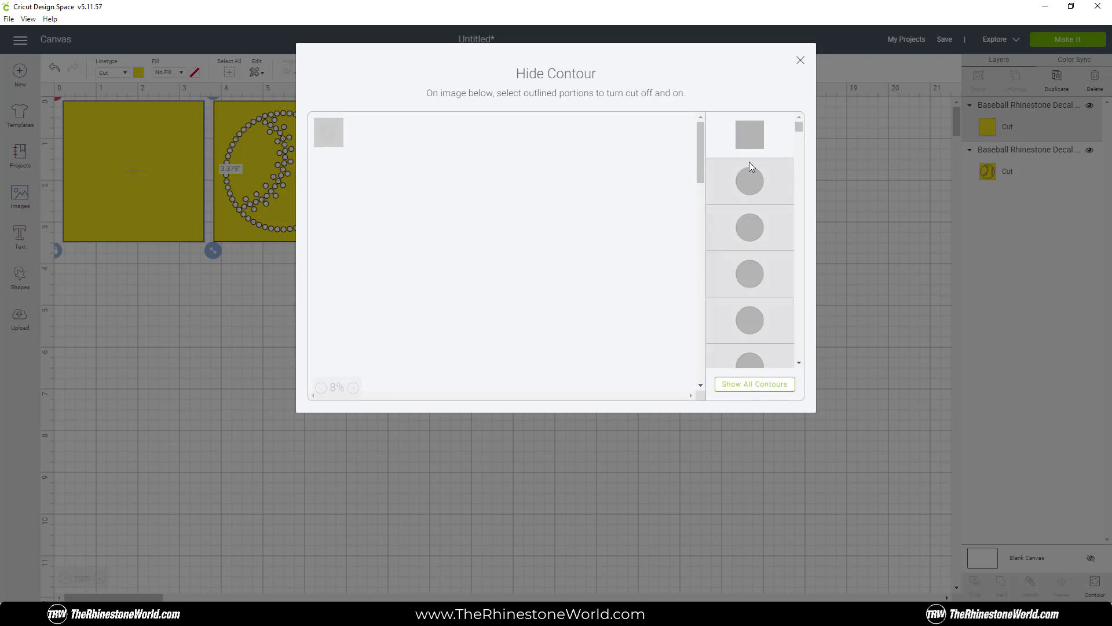
left_click(751, 182)
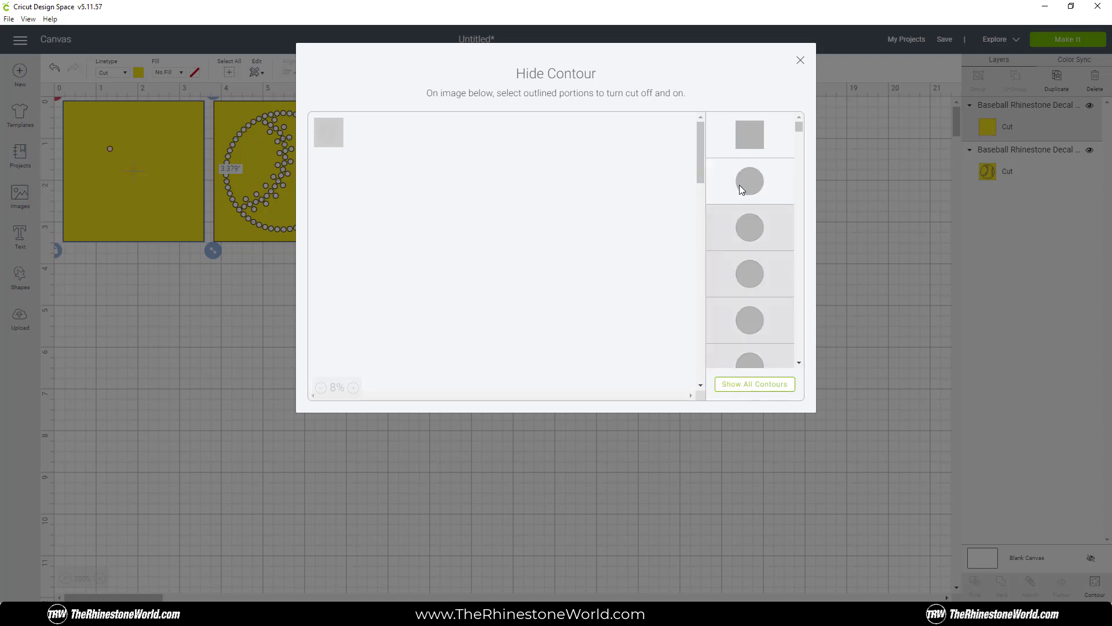
left_click(756, 137)
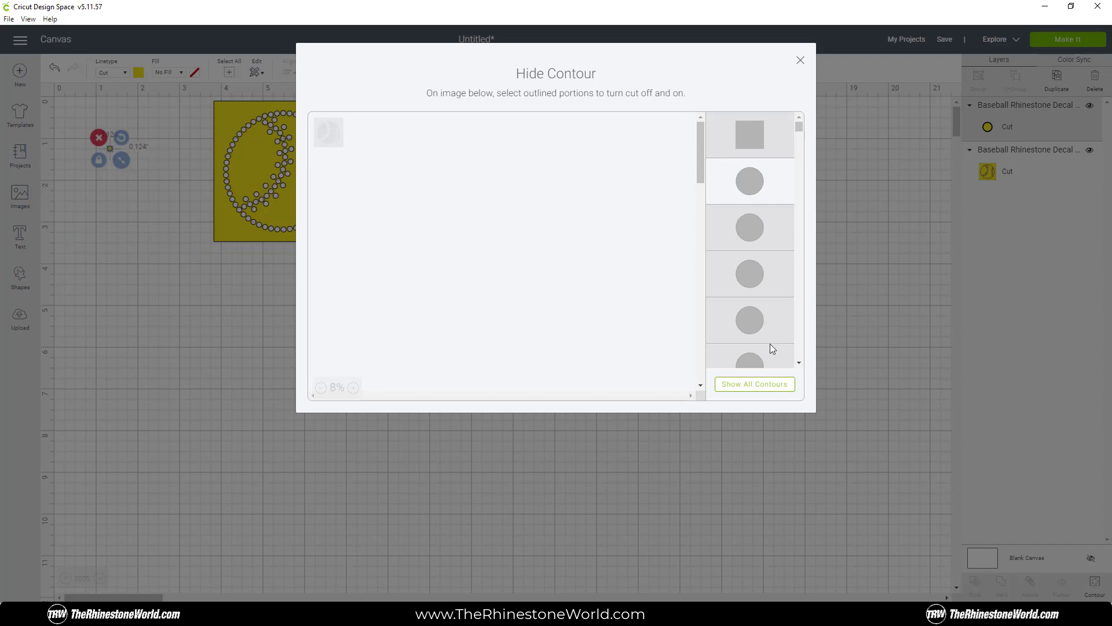
left_click(778, 393)
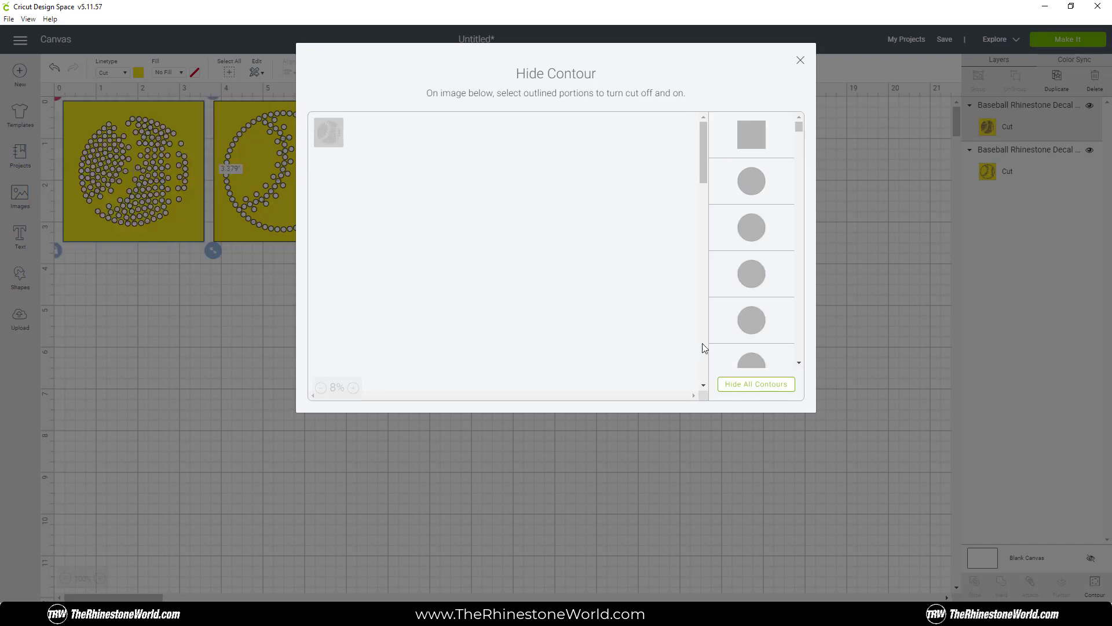
left_click(801, 61)
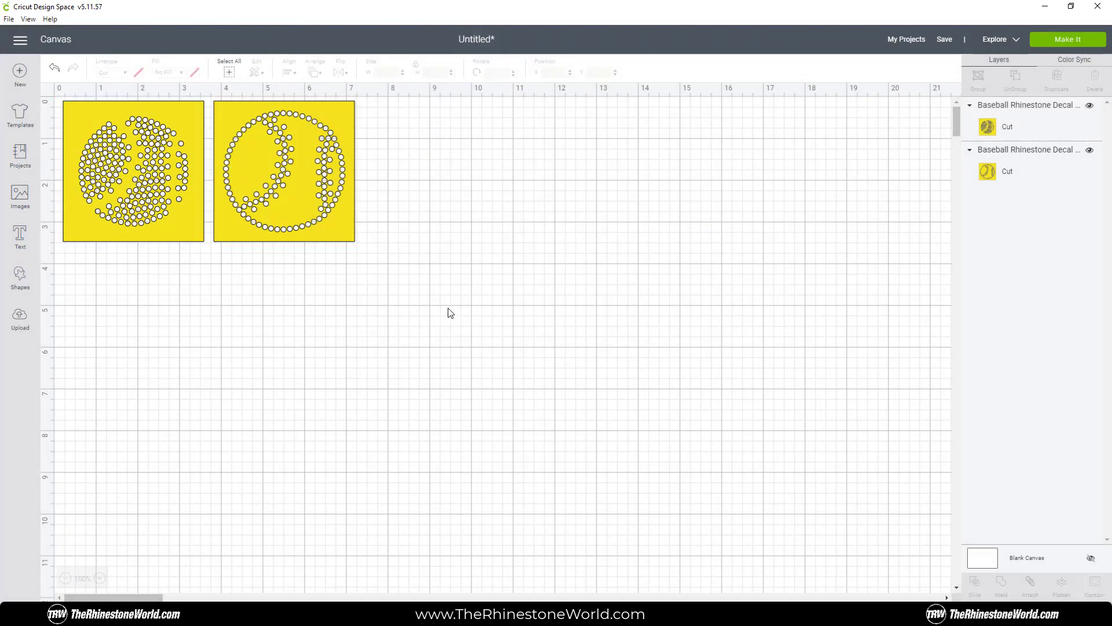
Select both baseball templates and enlarge them proportionally to about 3.75 inches high
left_click_drag(447, 308, 48, 97)
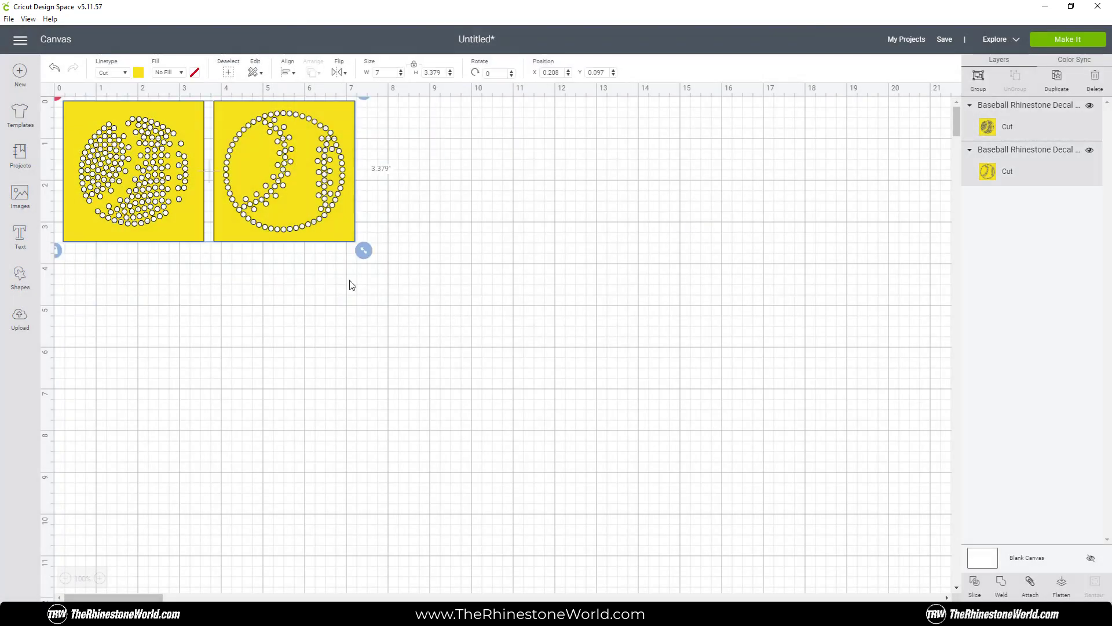
left_click_drag(366, 254, 401, 273)
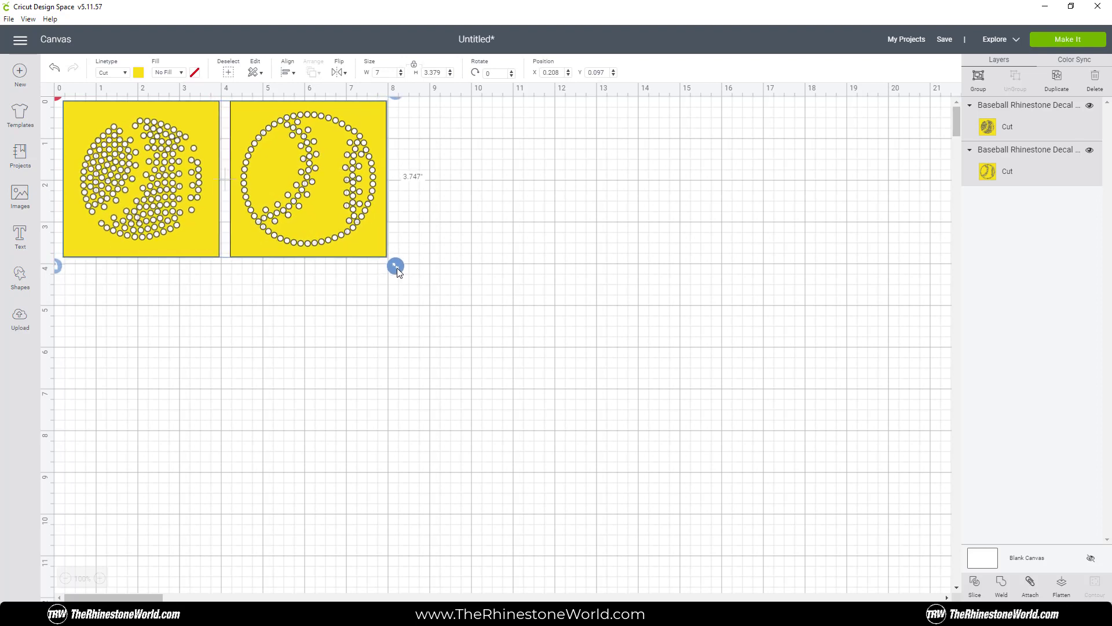
left_click(365, 284)
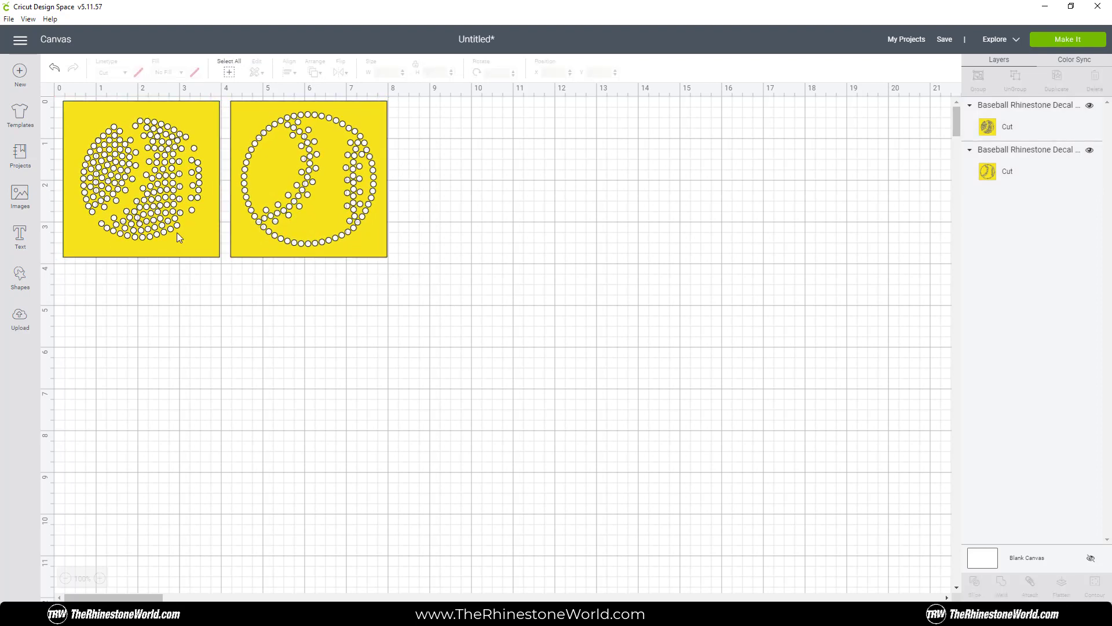
Hide every contour of the baseball fill template except one circle to check the hole size, and undo the contour changes
left_click(176, 231)
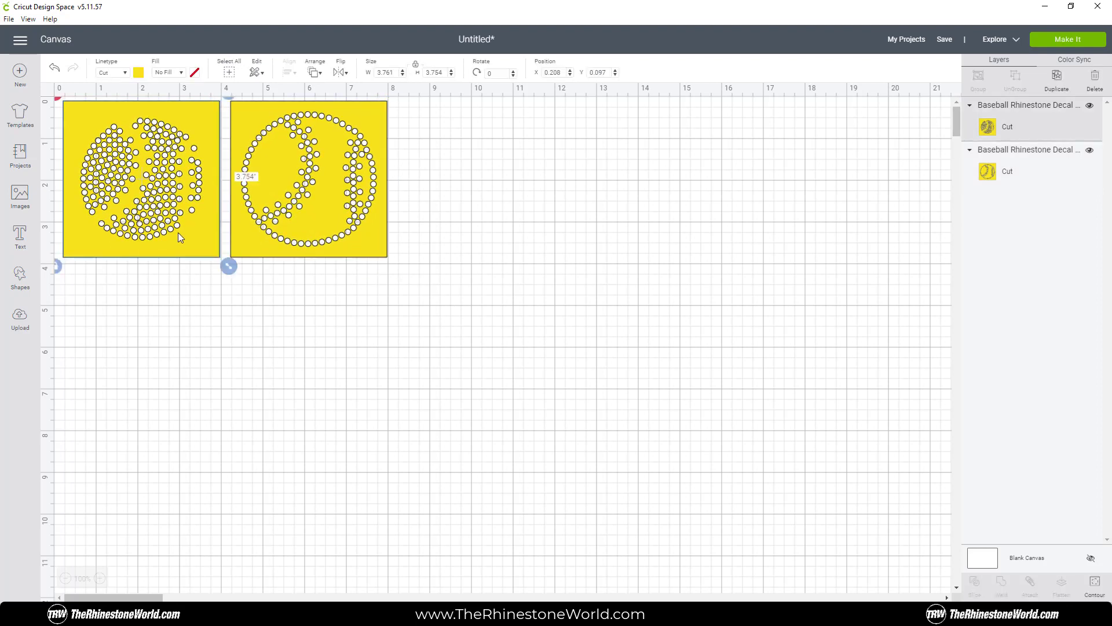
left_click(1095, 583)
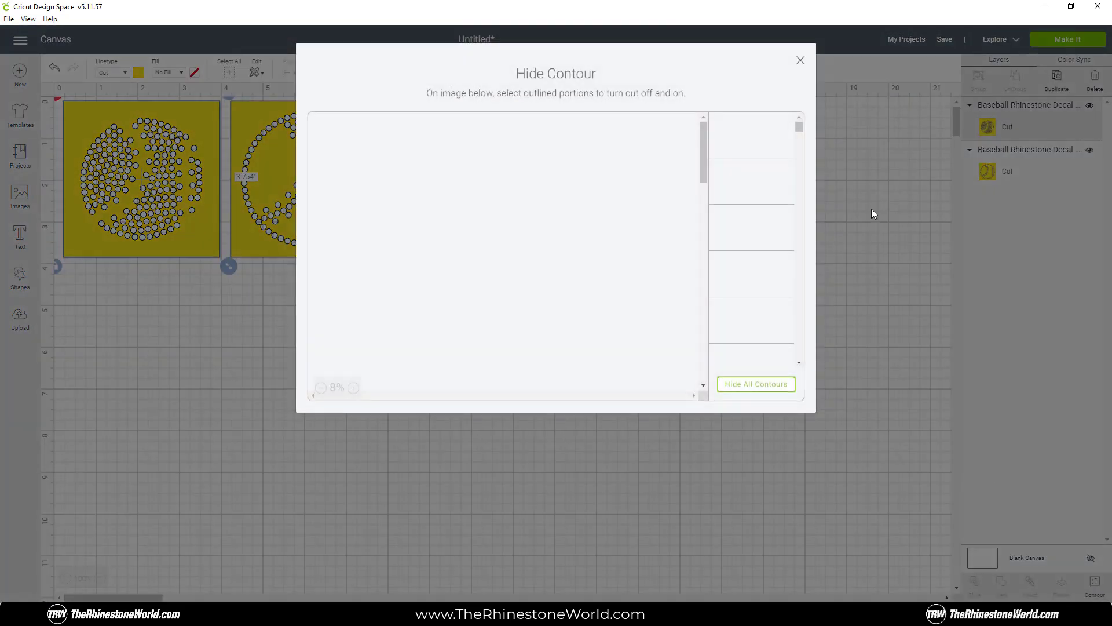
left_click(750, 387)
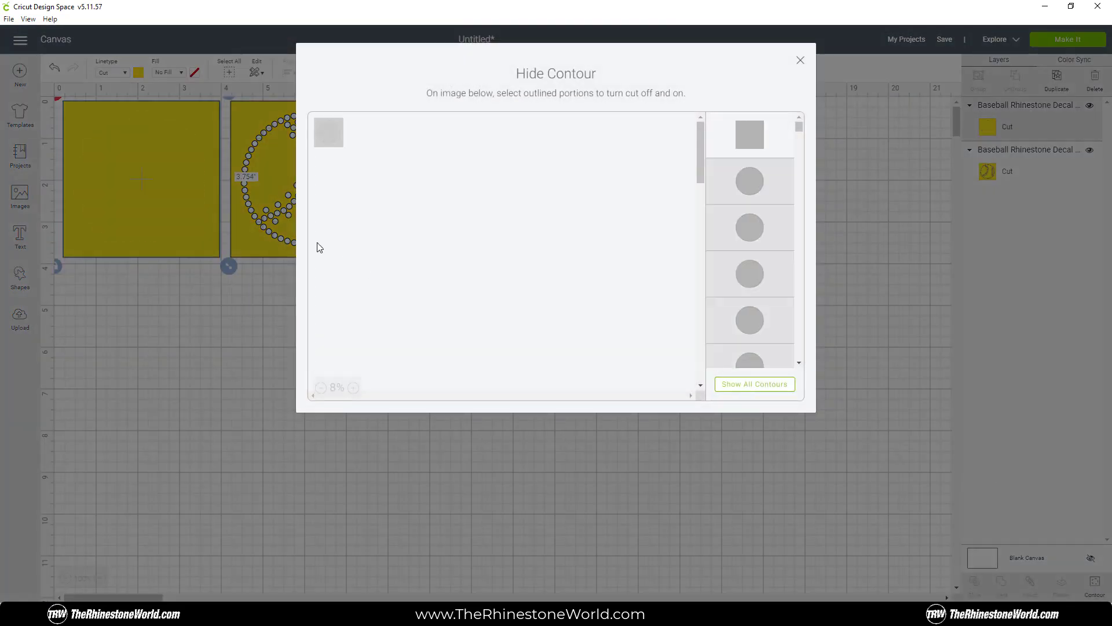
left_click(752, 185)
left_click(753, 144)
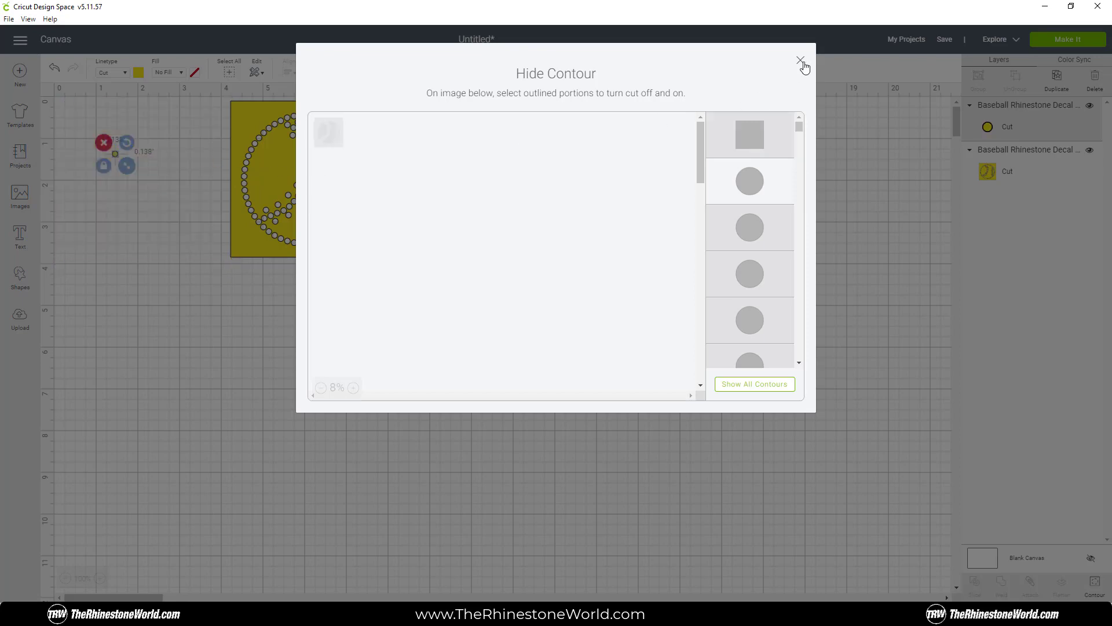
left_click(801, 61)
left_click(736, 193)
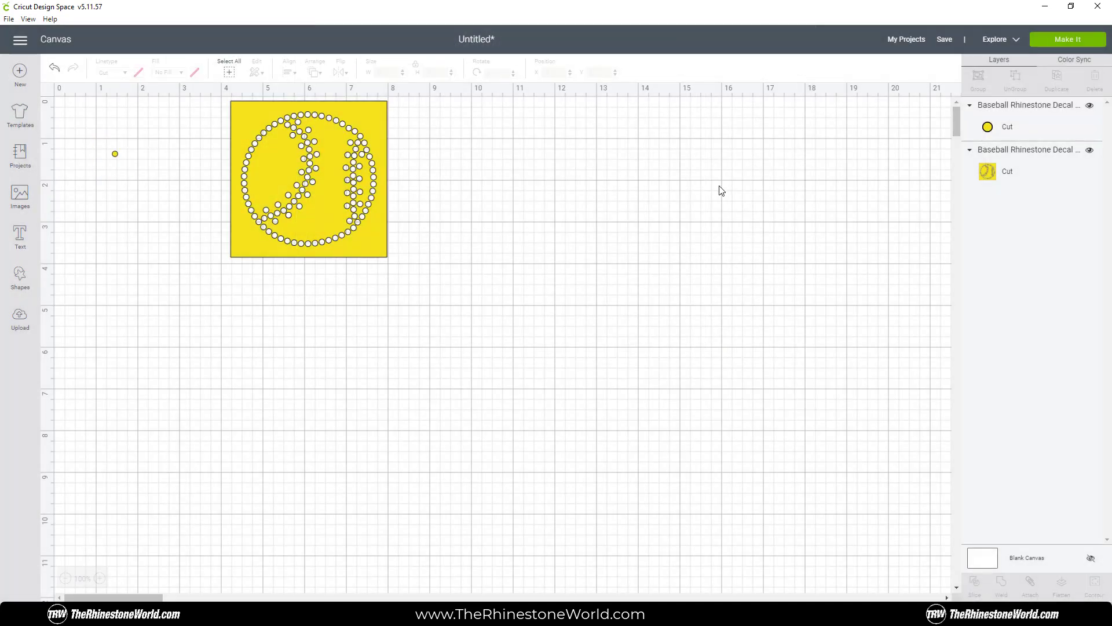
key("ctrl+z")
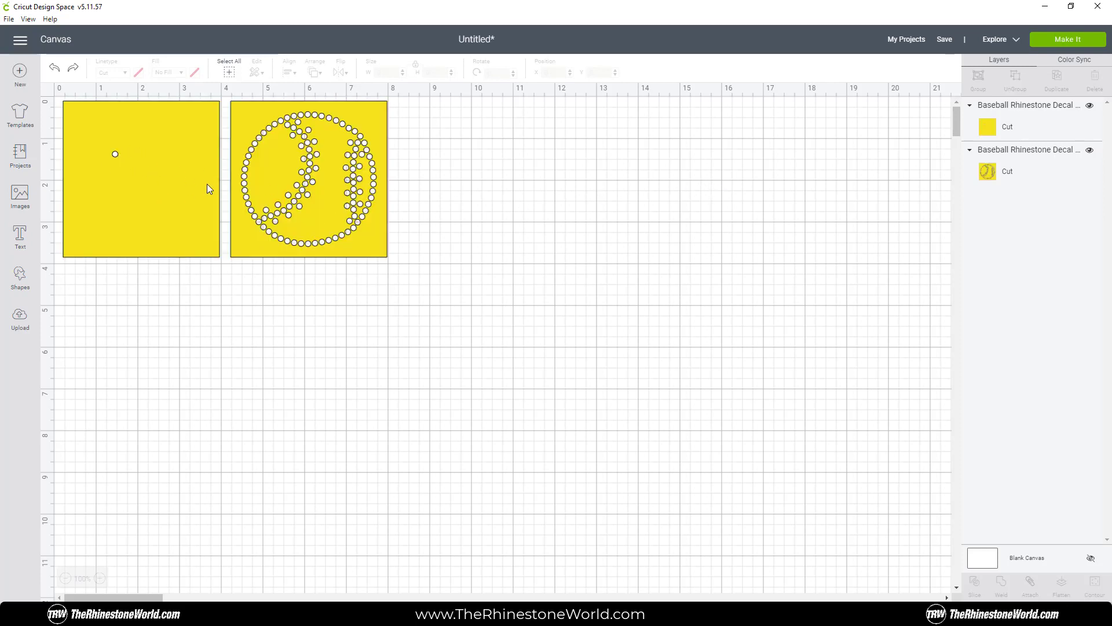
key("ctrl+z")
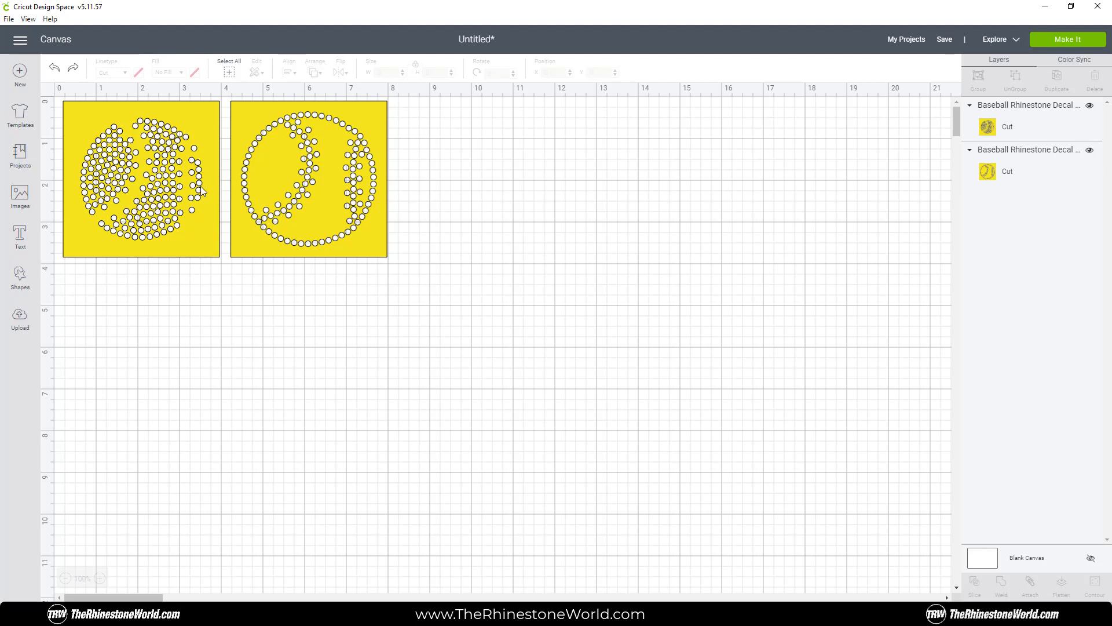
Select both baseball templates and shrink them proportionally to about 3.69 inches high
left_click(173, 226)
left_click_drag(497, 330, 56, 97)
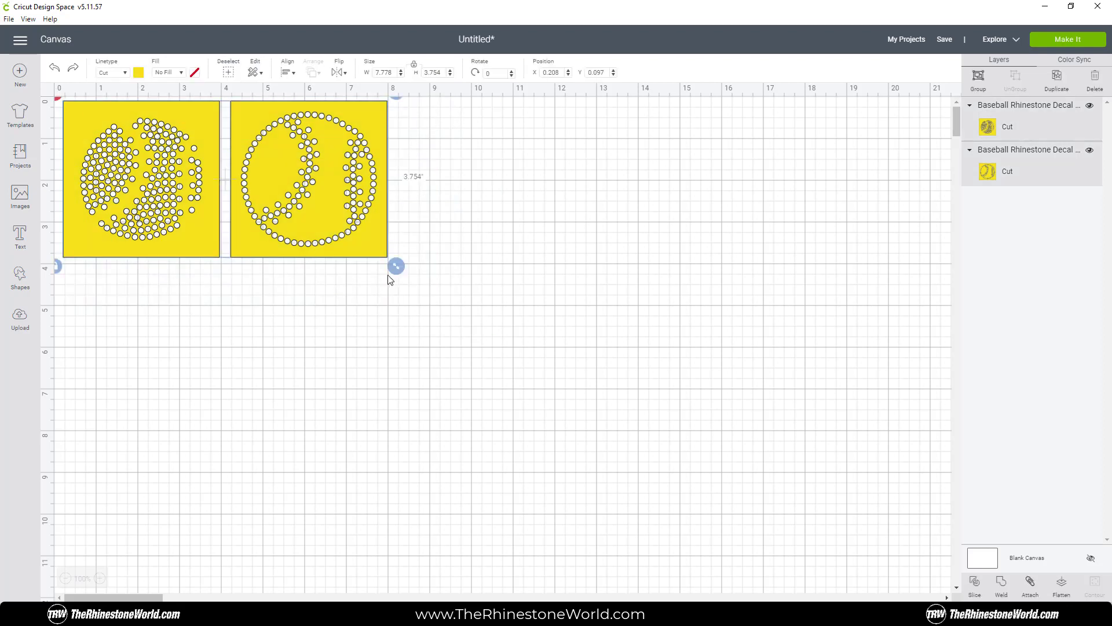
left_click_drag(396, 266, 390, 265)
left_click(248, 258)
Isolate one circle of the baseball fill template with Contour to recheck the hole size, and show all contours again
left_click(201, 231)
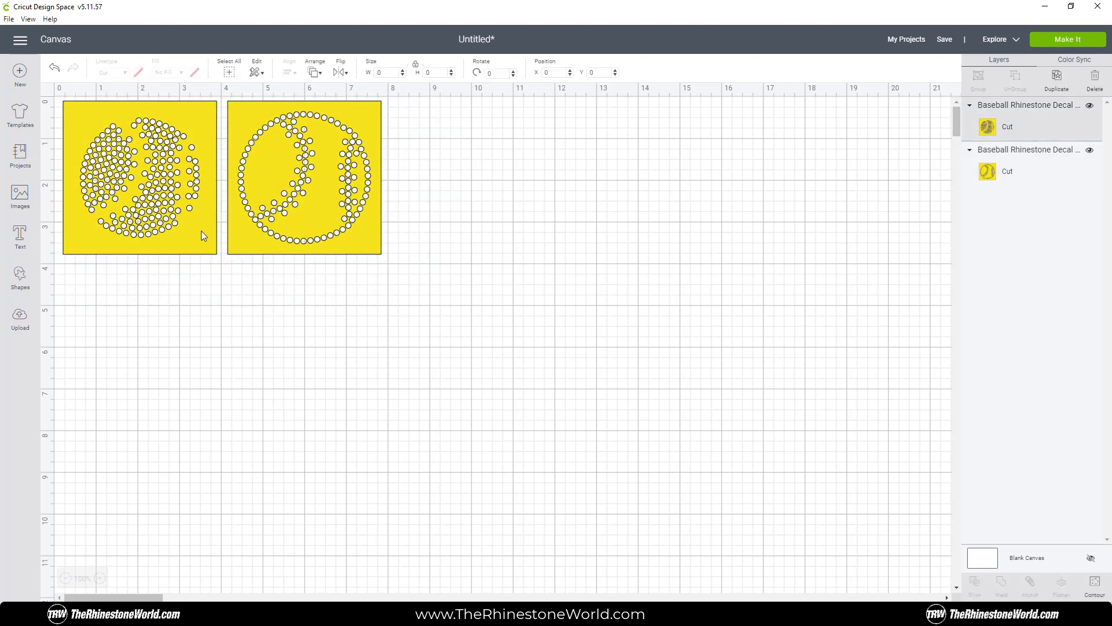
left_click(1095, 586)
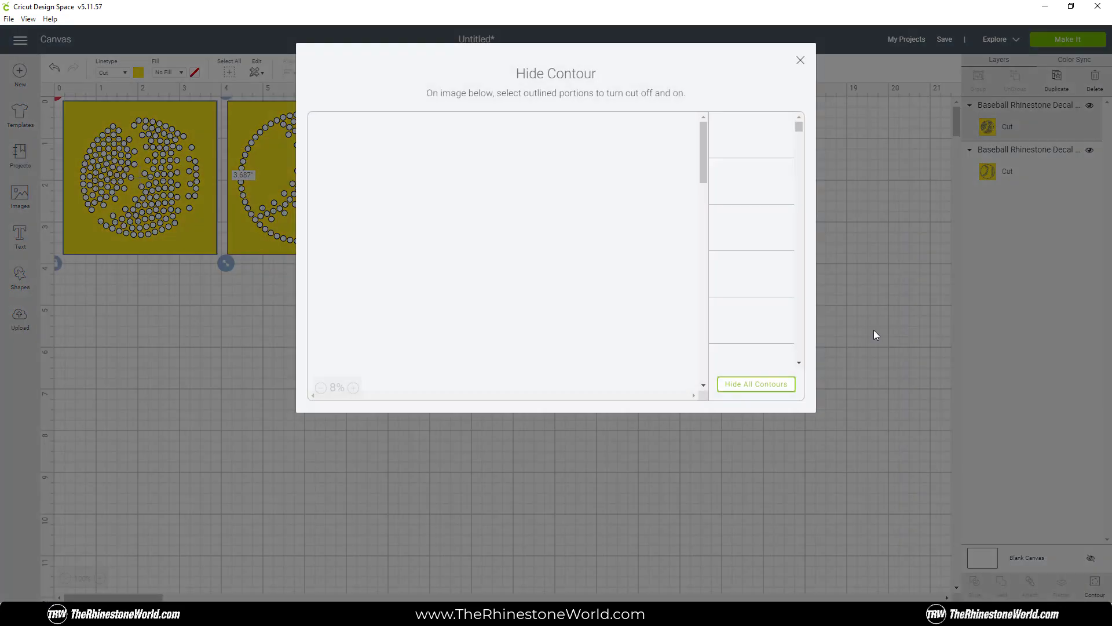
left_click(756, 383)
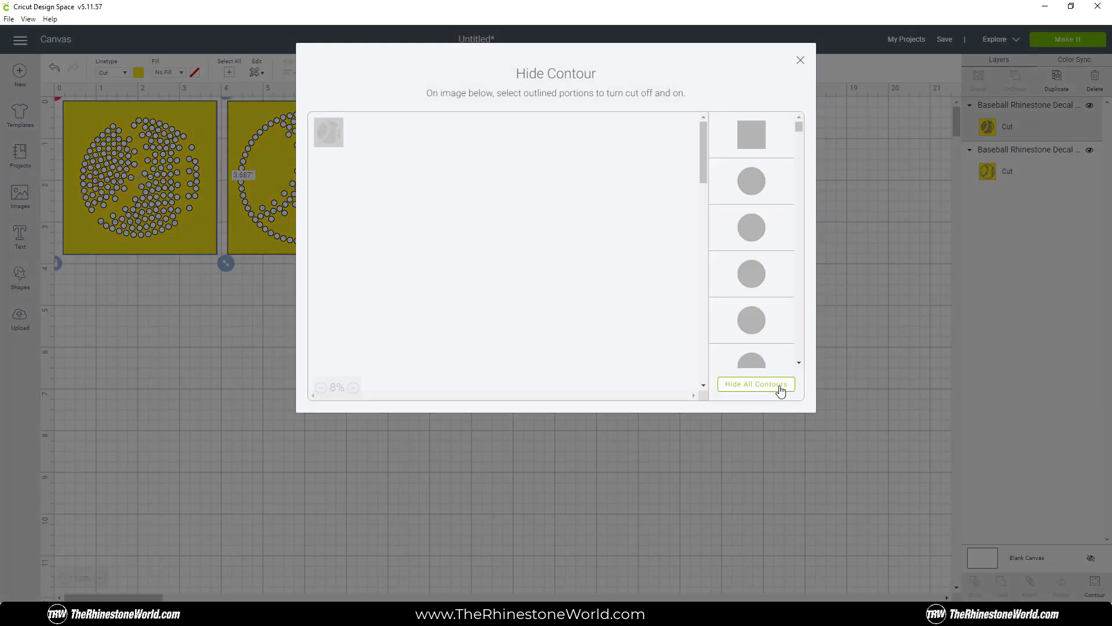
left_click(749, 180)
left_click(749, 137)
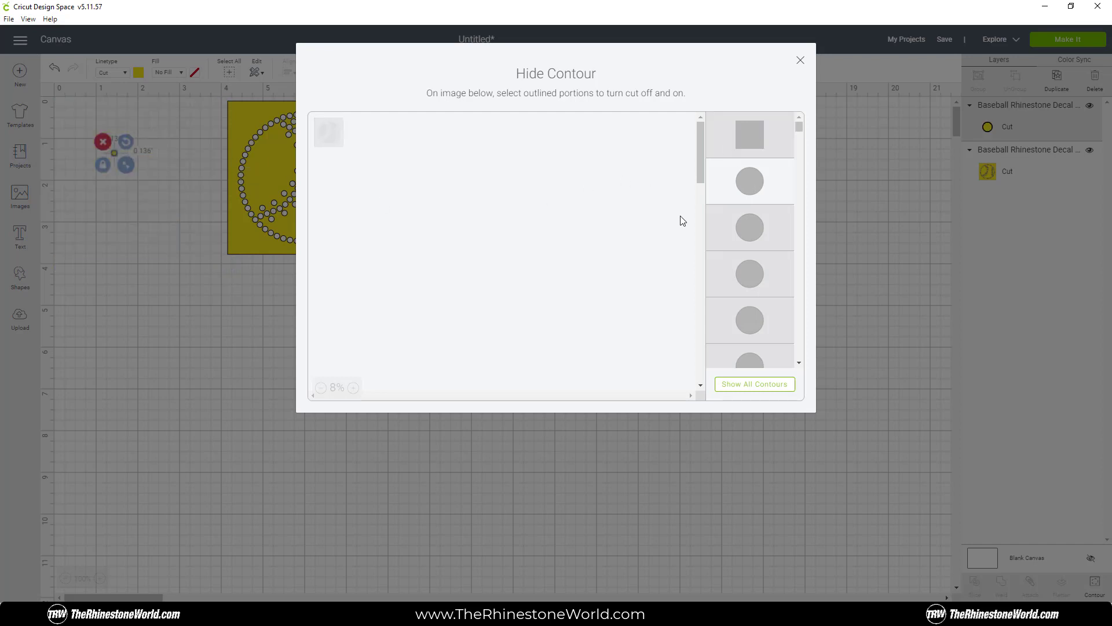
left_click(759, 387)
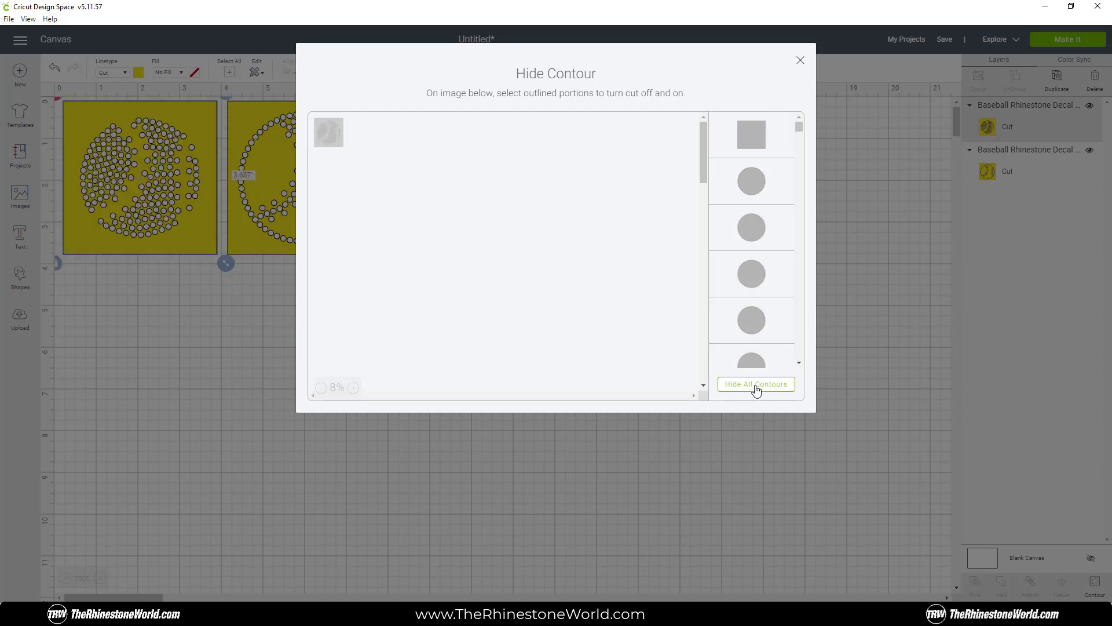
left_click(800, 61)
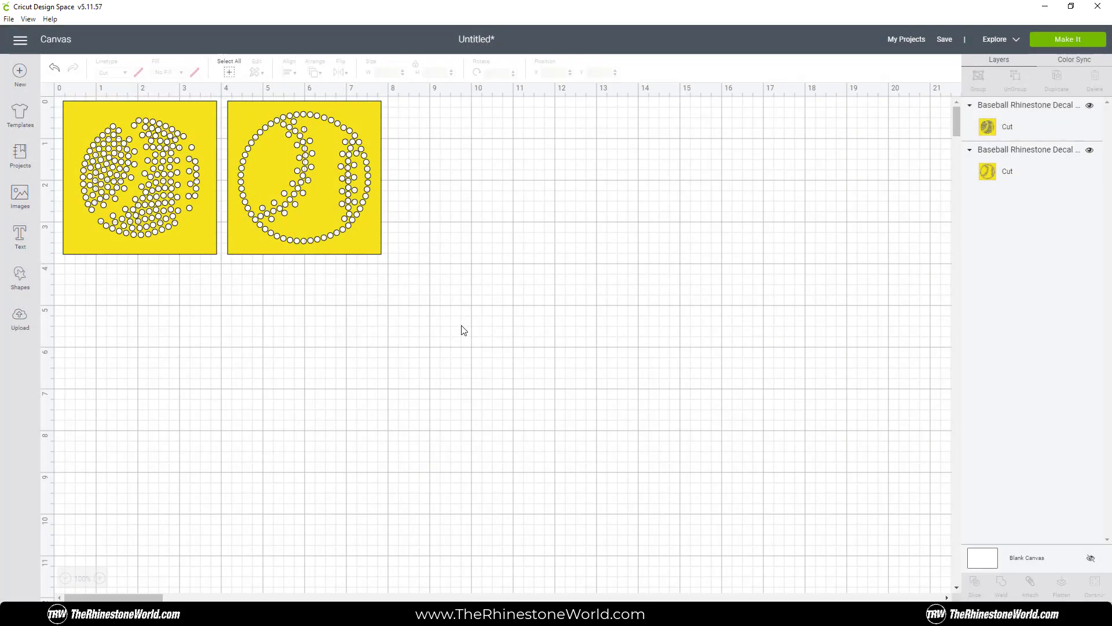
Select both baseball templates and reduce them proportionally to about 3.66 inches high
left_click_drag(484, 330, 133, 177)
left_click_drag(392, 264, 391, 260)
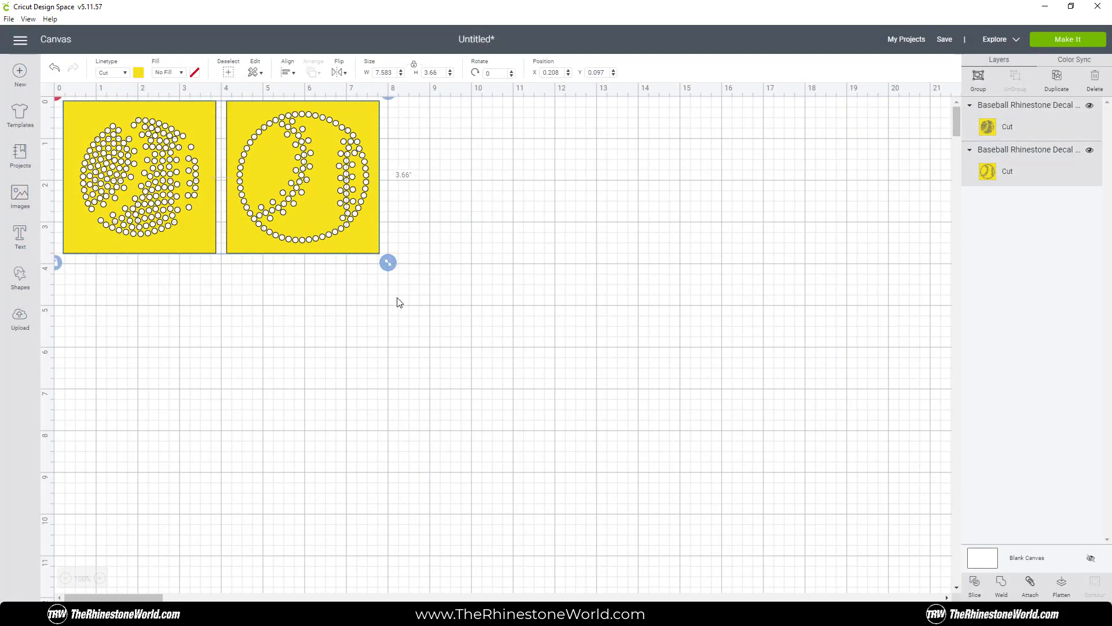
left_click(398, 302)
Check the size of a single hole in the baseball fill template with Contour, and restore all of its contours
left_click(201, 224)
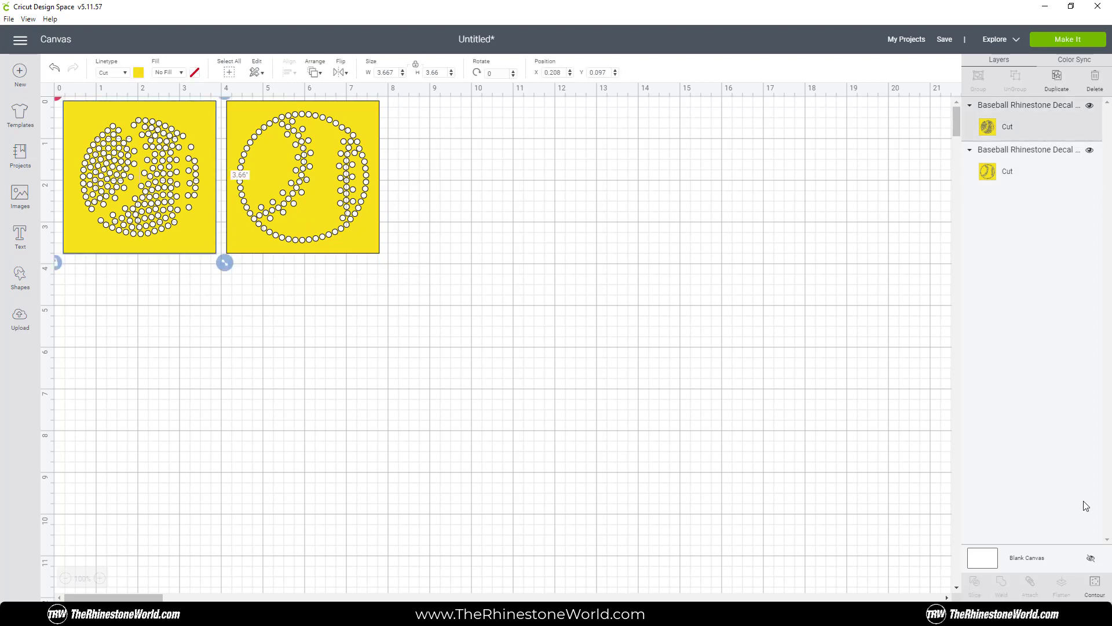
left_click(1092, 588)
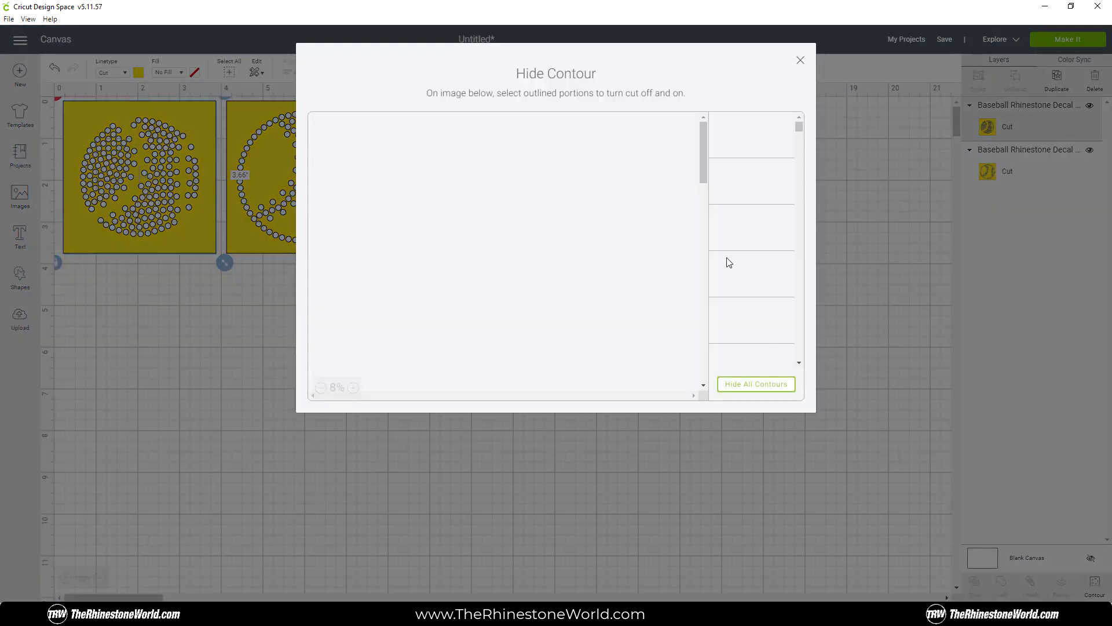
left_click(775, 388)
left_click(747, 183)
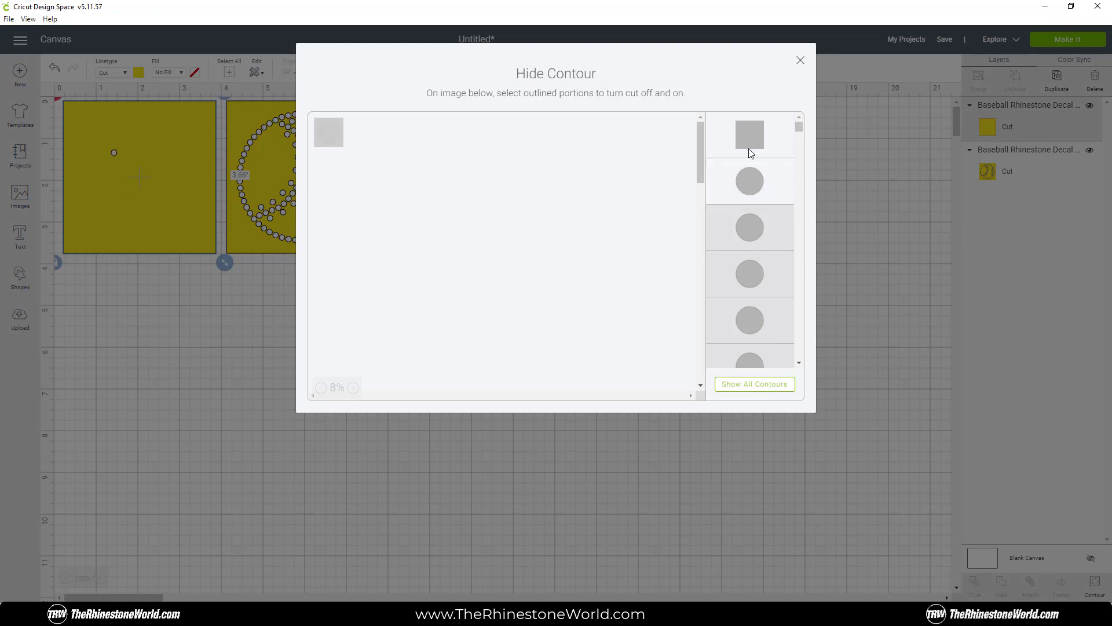
left_click(753, 141)
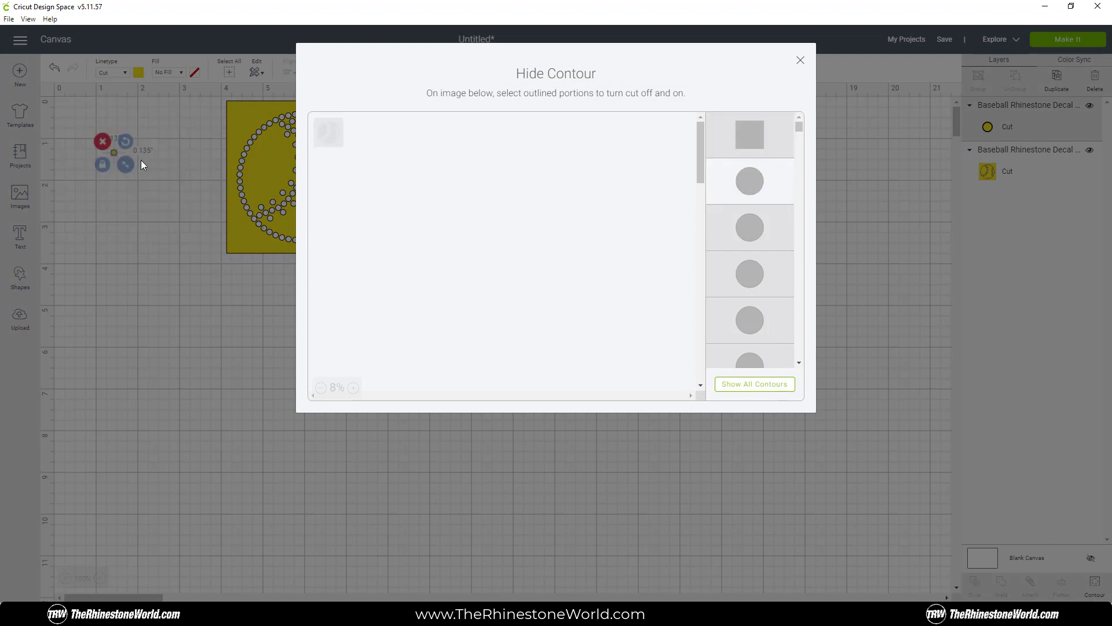
left_click(750, 386)
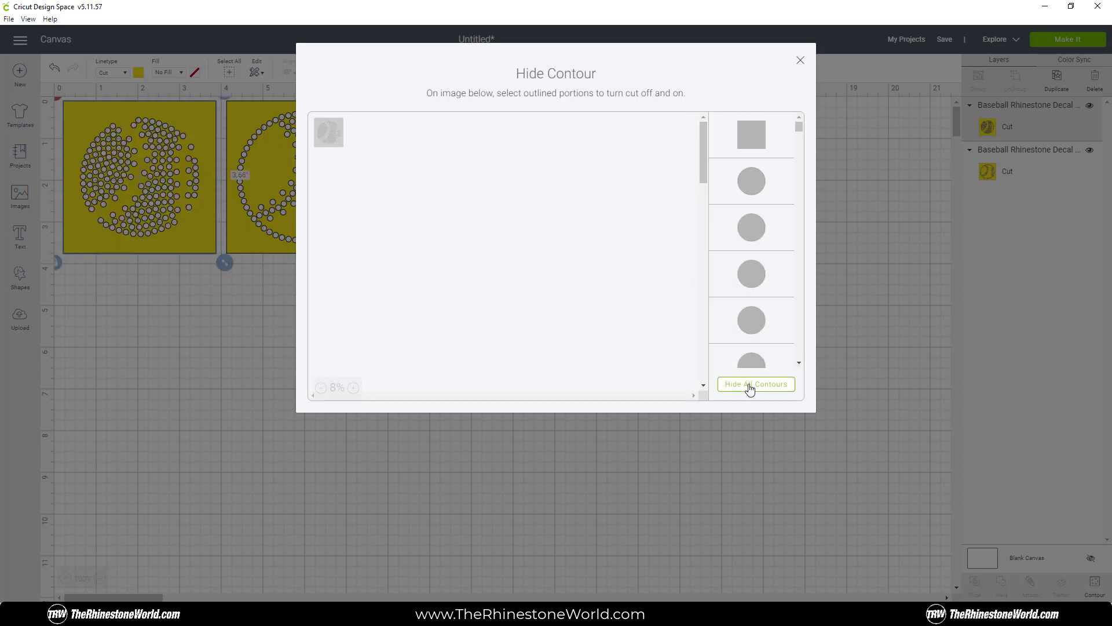
left_click(800, 60)
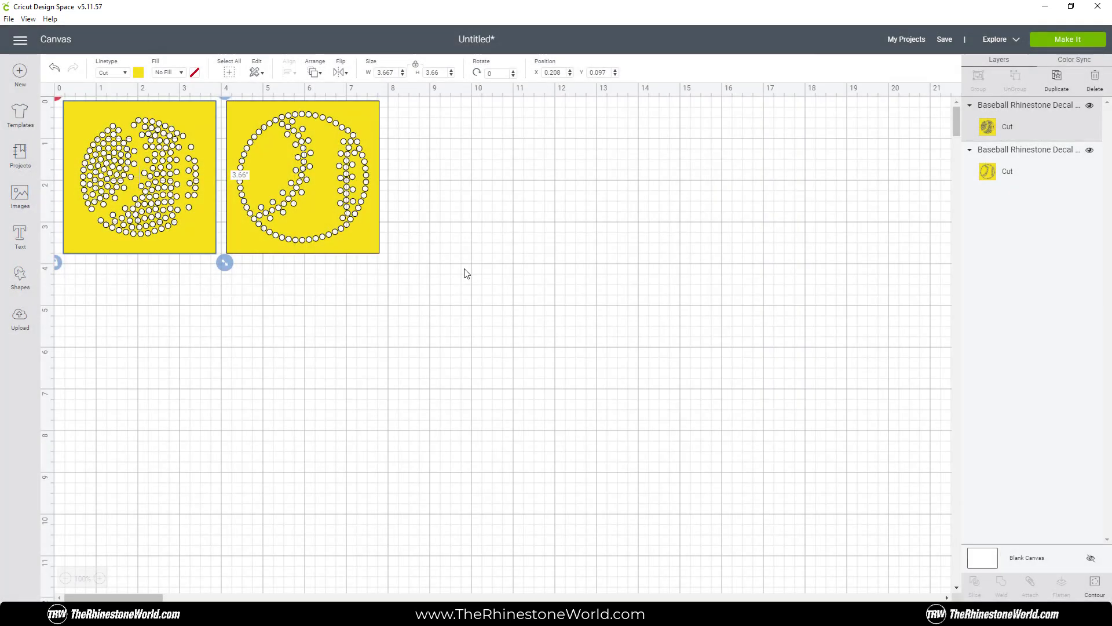
Select both baseball templates and move them slightly to about X 0.15 and Y 0.11
left_click_drag(460, 313, 68, 110)
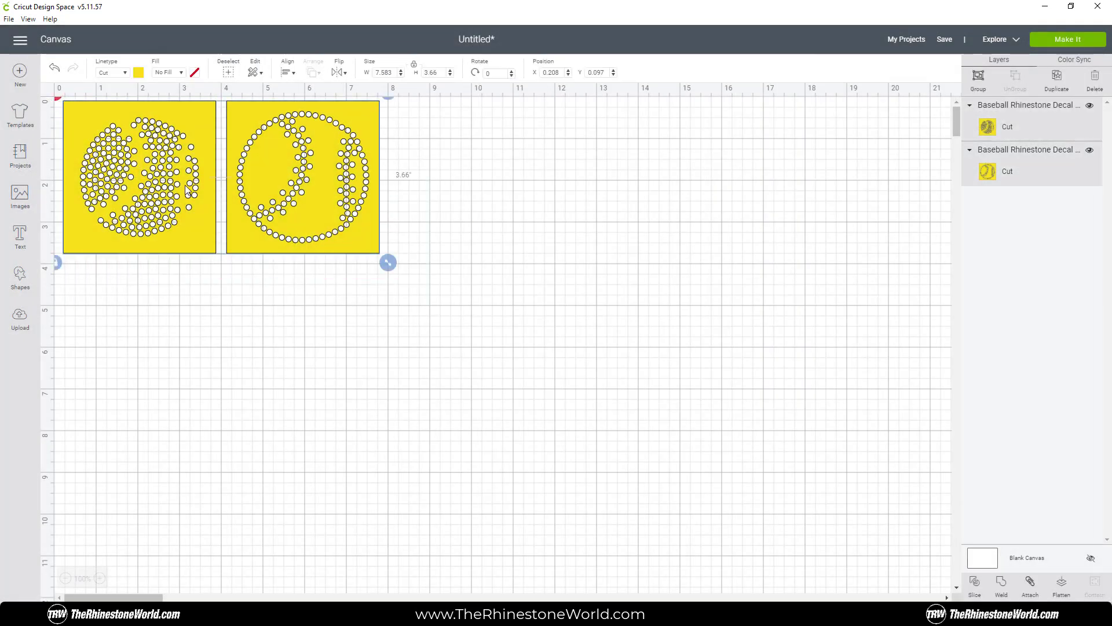
mouse_move(186, 190)
left_mouse_down()
mouse_move(201, 195)
mouse_move(168, 193)
mouse_move(183, 191)
left_mouse_up()
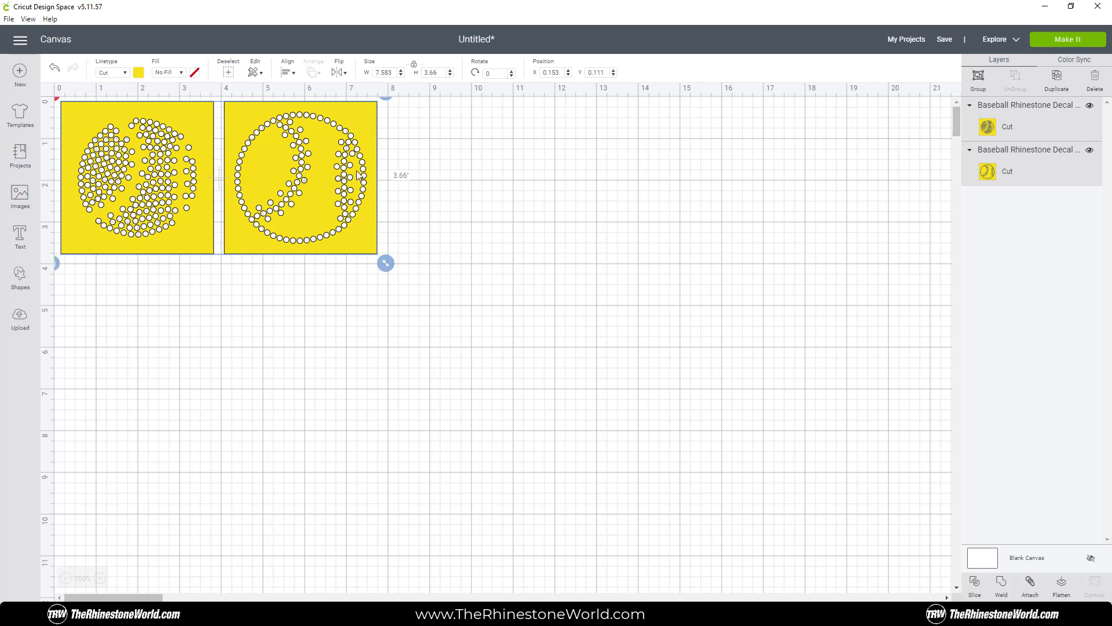
left_click(427, 202)
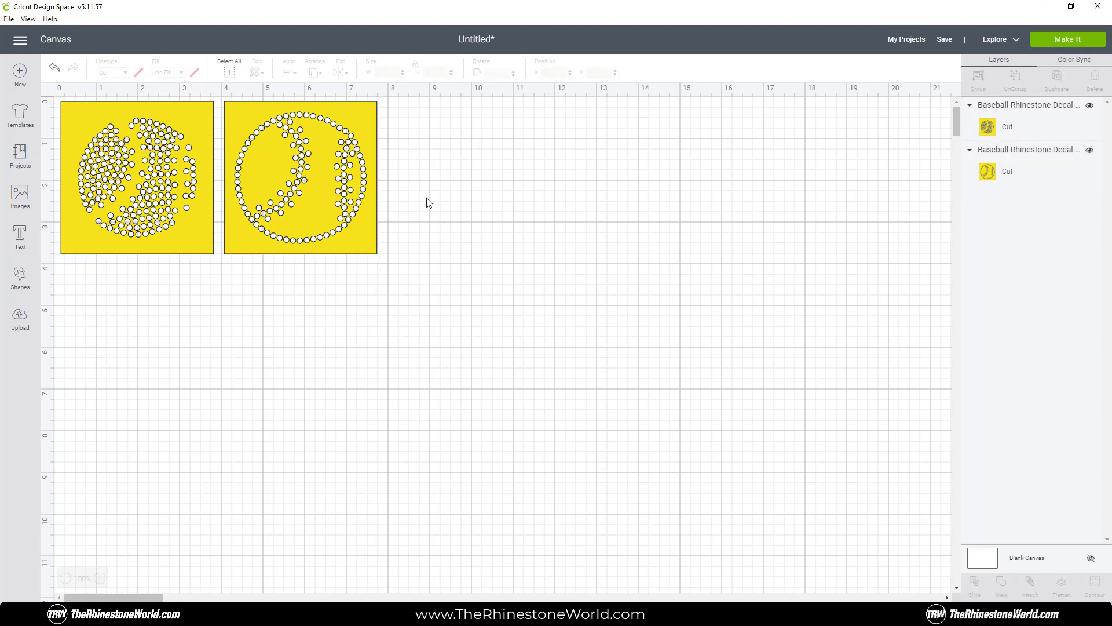